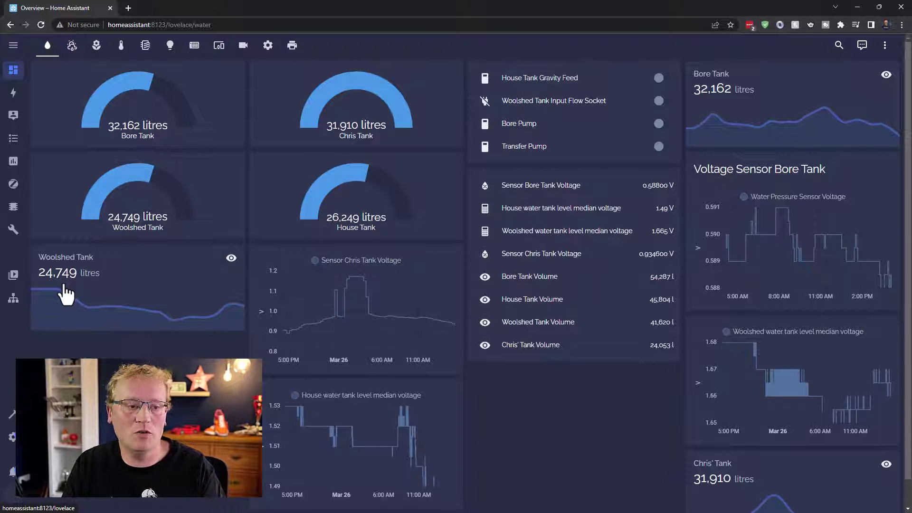
# Open configuration.yaml in the File editor and place the cursor at the end of the base_url line.
pyautogui.click(15, 231)
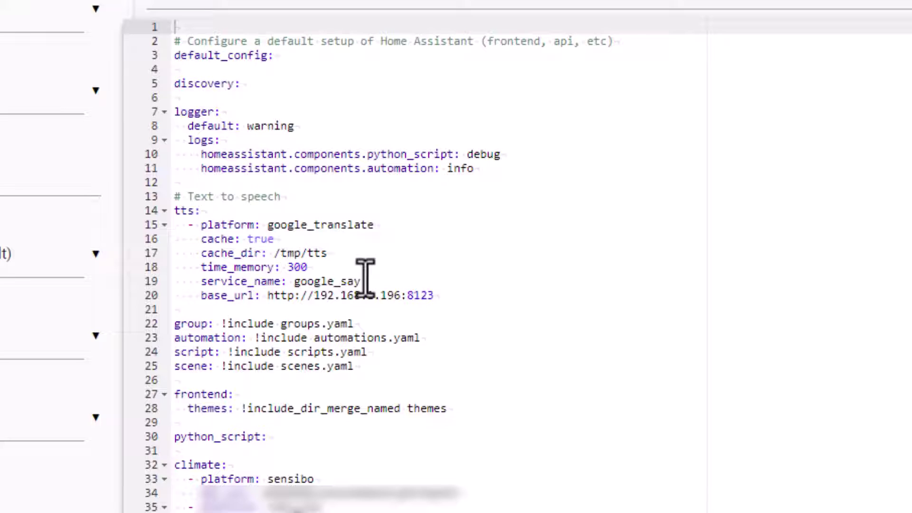
pyautogui.click(445, 297)
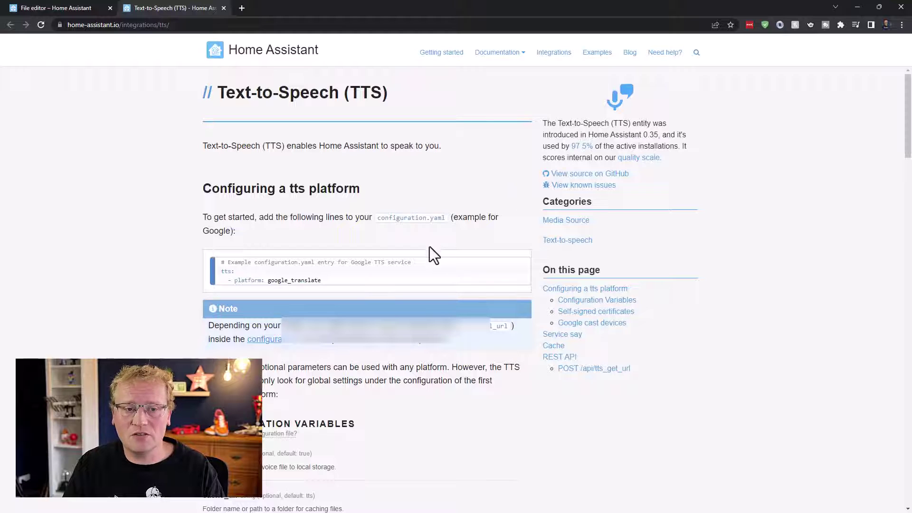
# Scroll the TTS docs to the extended google_translate example, close the Bing tab, and return to configuration.yaml.
pyautogui.scroll(-9, 380, 276)
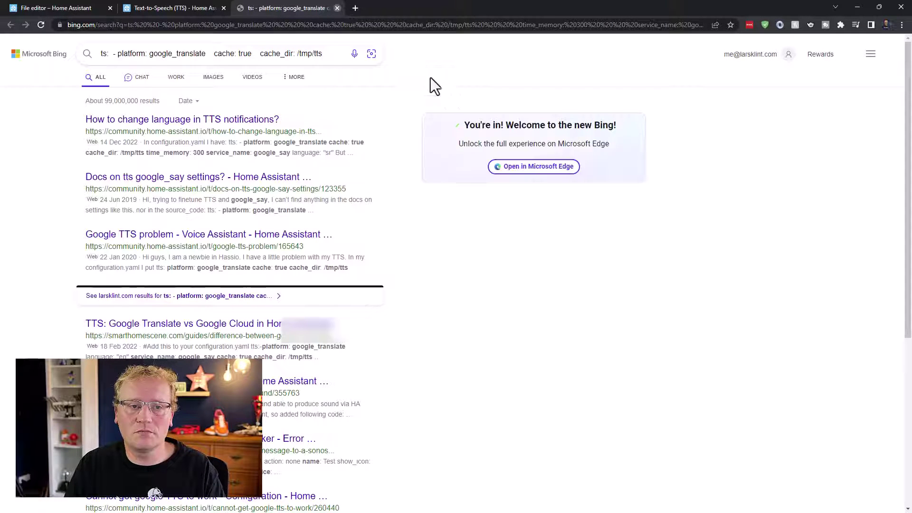
pyautogui.hotkey('ctrl', 'w')
pyautogui.click(140, 226)
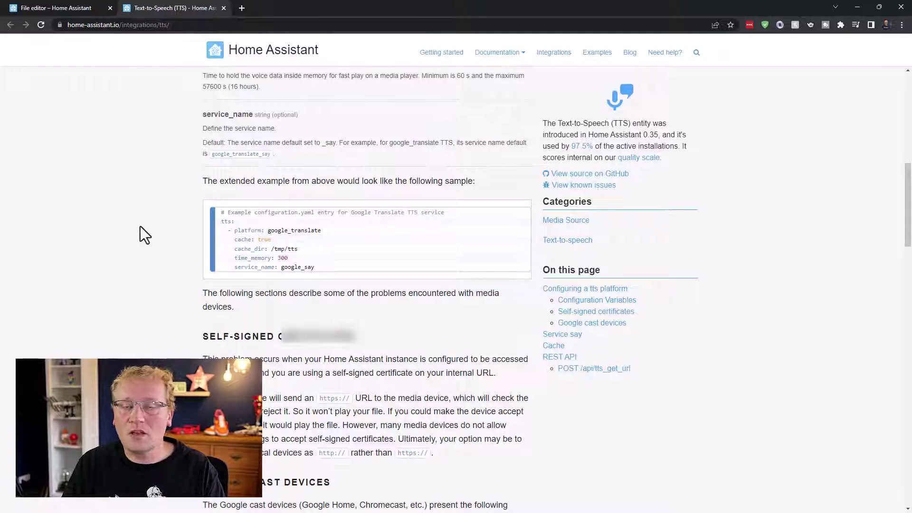
pyautogui.click(58, 8)
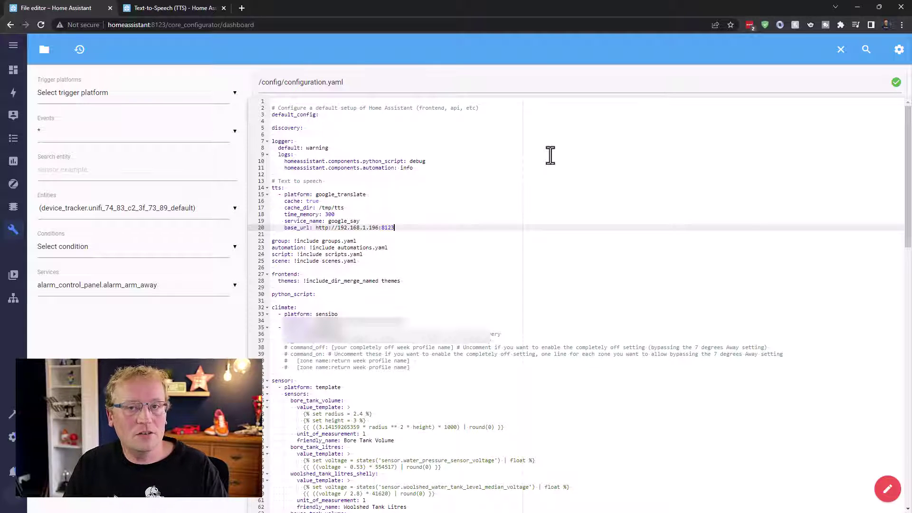
# Launch Node-RED from the Home Assistant sidebar, landing on the Manage outdoor lights flow.
pyautogui.click(13, 299)
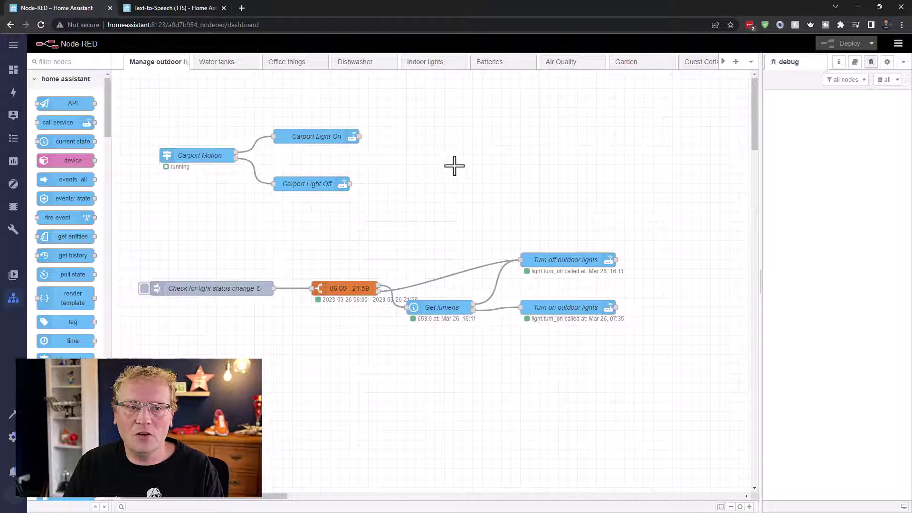
# Switch to the Gate flow and drop a call service node above debug 2.
pyautogui.click(722, 62)
pyautogui.click(723, 62)
pyautogui.click(701, 65)
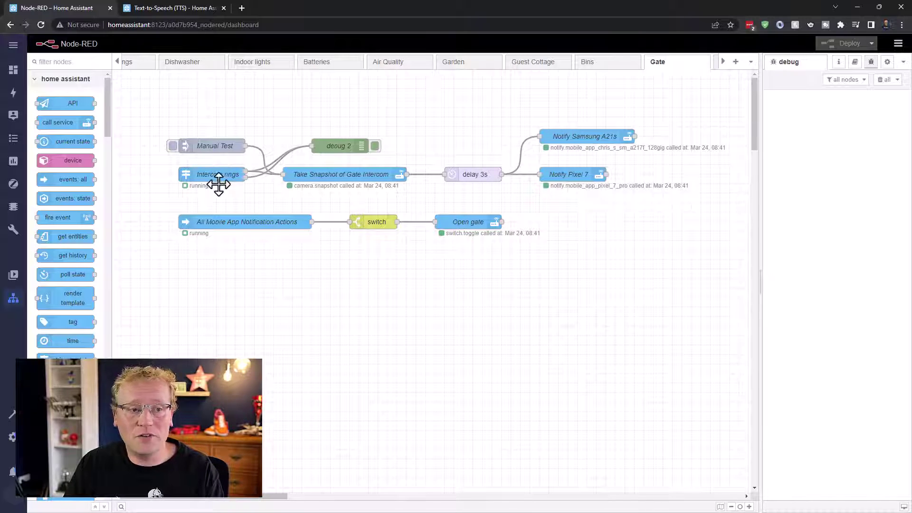
pyautogui.moveTo(57, 122)
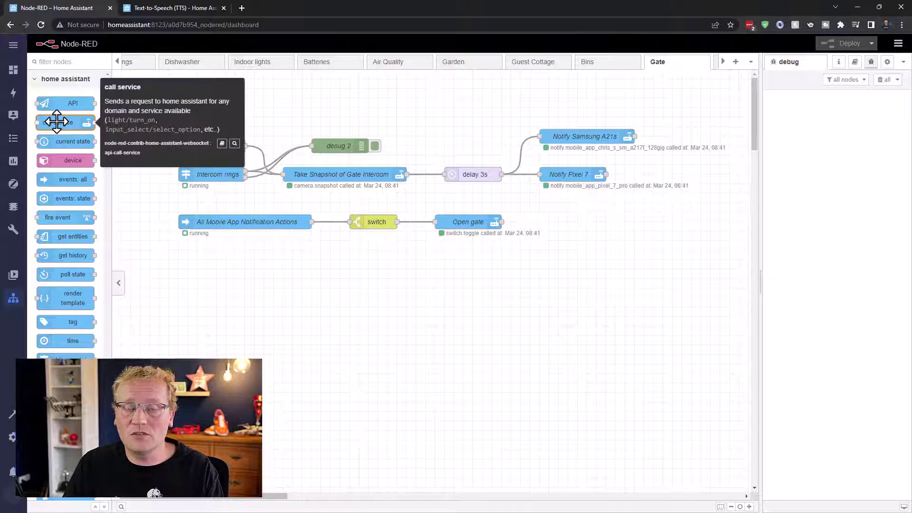
pyautogui.moveTo(57, 122); pyautogui.dragTo(342, 109)
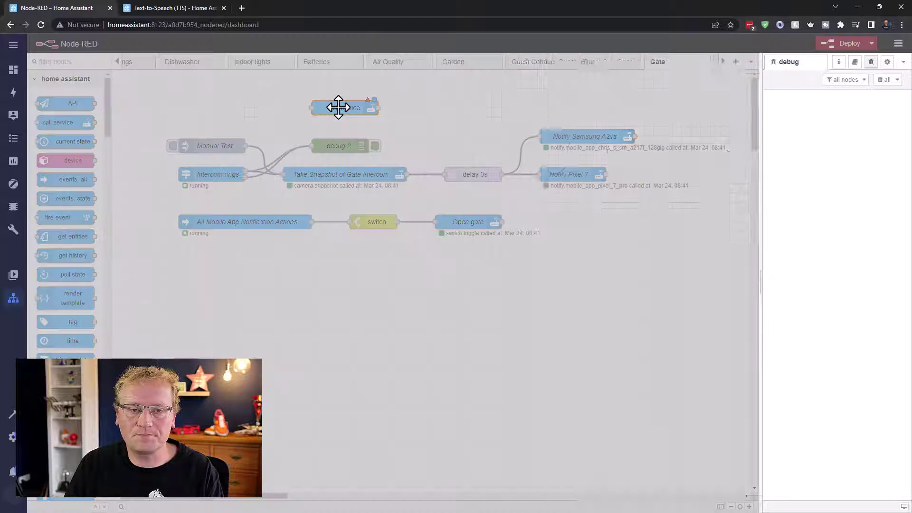
# Name the new call service node 'TTS Ding Dong'.
pyautogui.doubleClick(338, 108)
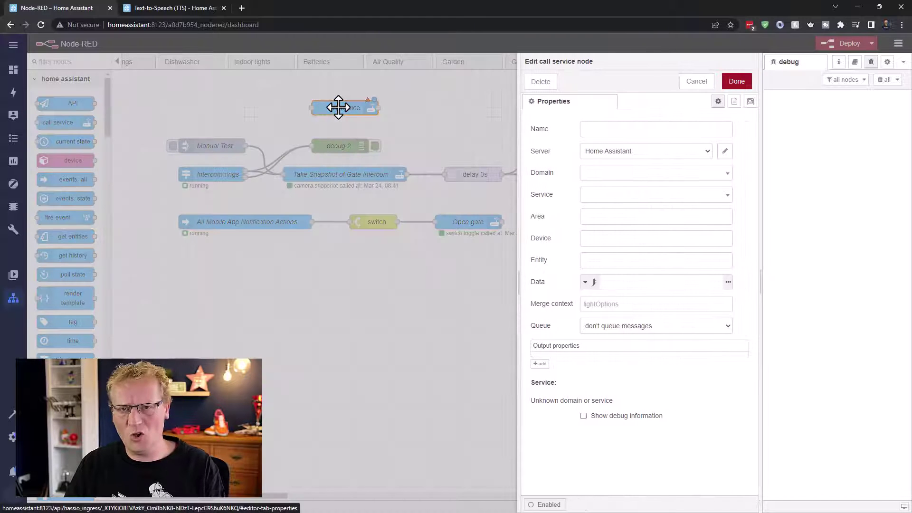
pyautogui.click(613, 132)
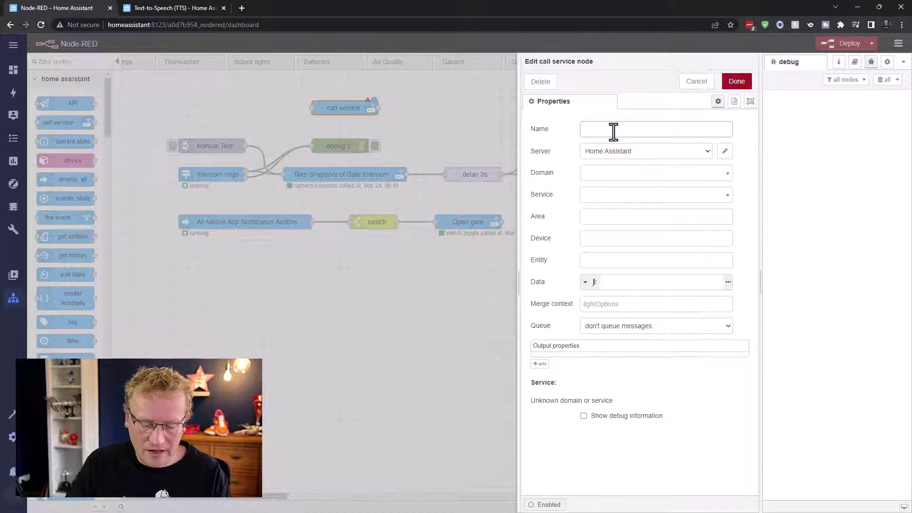
pyautogui.write('TTS Ding Song')
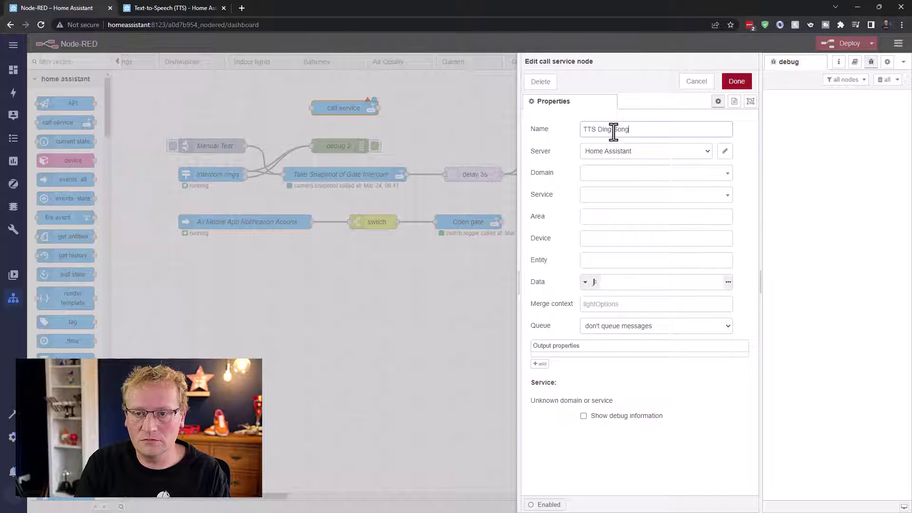
pyautogui.press('BackSpace')
pyautogui.press('BackSpace')
pyautogui.press('BackSpace')
pyautogui.press('BackSpace')
pyautogui.write('Dong')
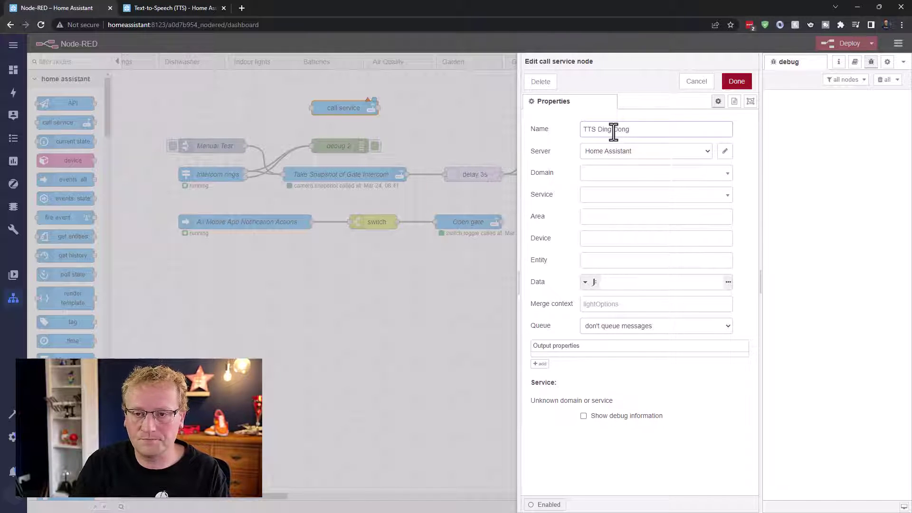
# Set the node's domain to tts and service to google_say.
pyautogui.click(625, 179)
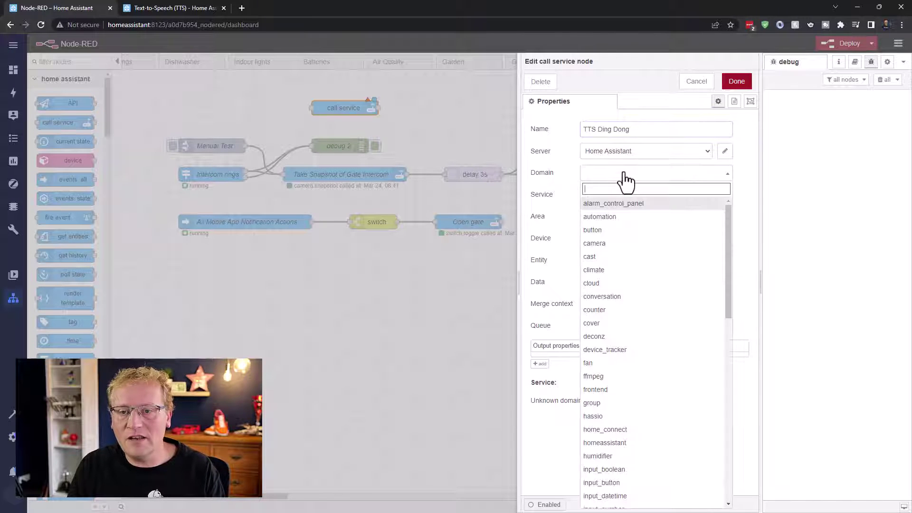
pyautogui.write('tts')
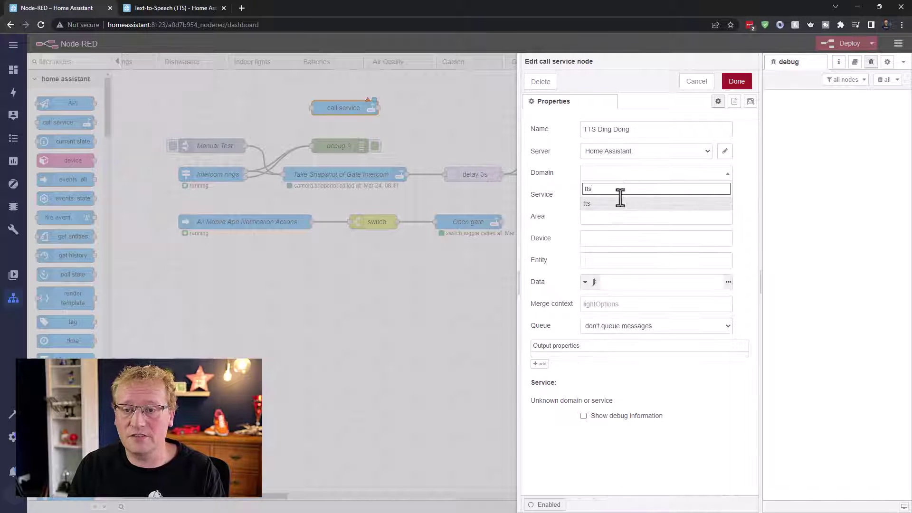
pyautogui.click(620, 204)
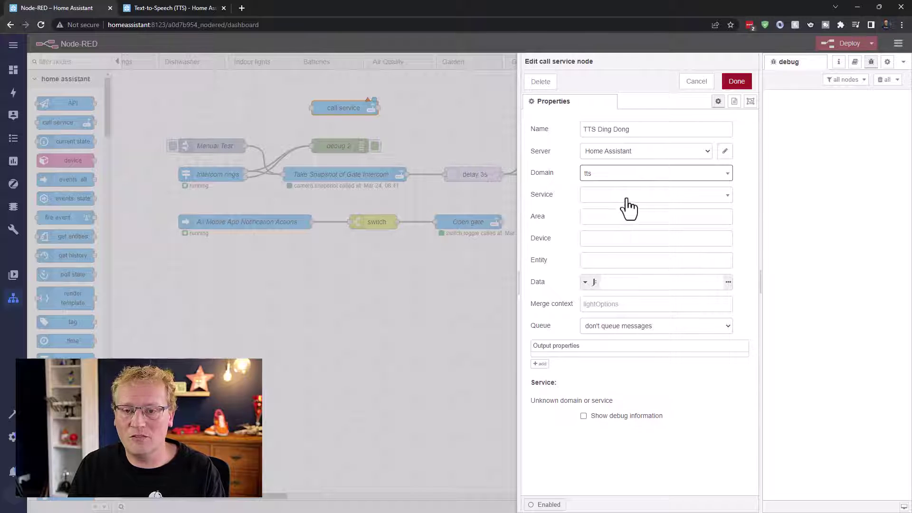
pyautogui.click(626, 198)
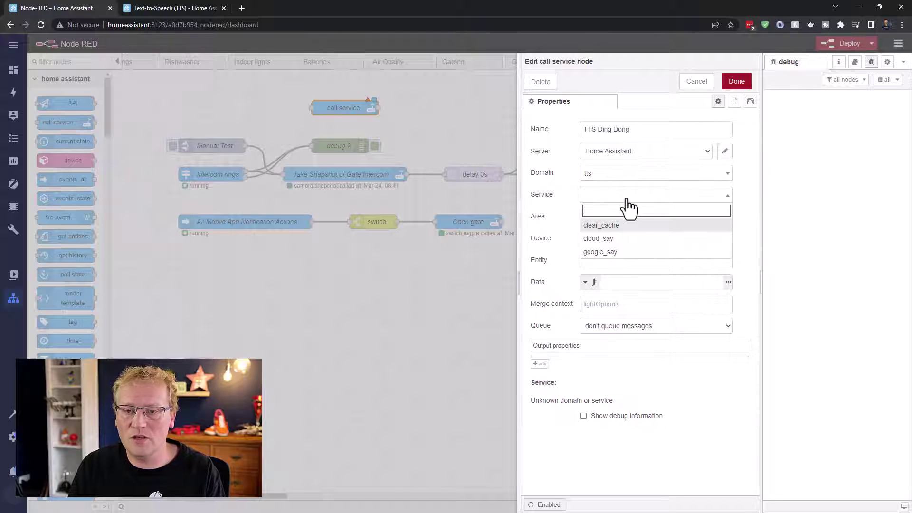
pyautogui.click(629, 254)
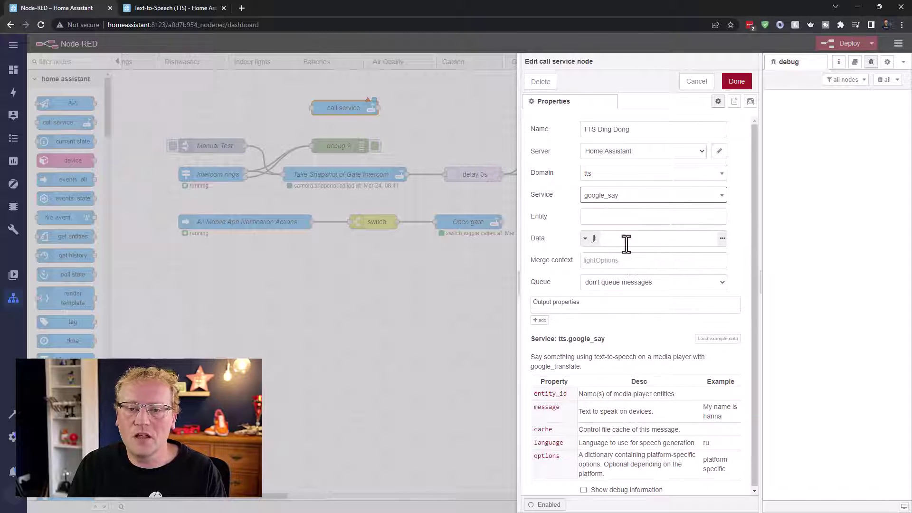
# Target the Office display media player entity.
pyautogui.click(625, 217)
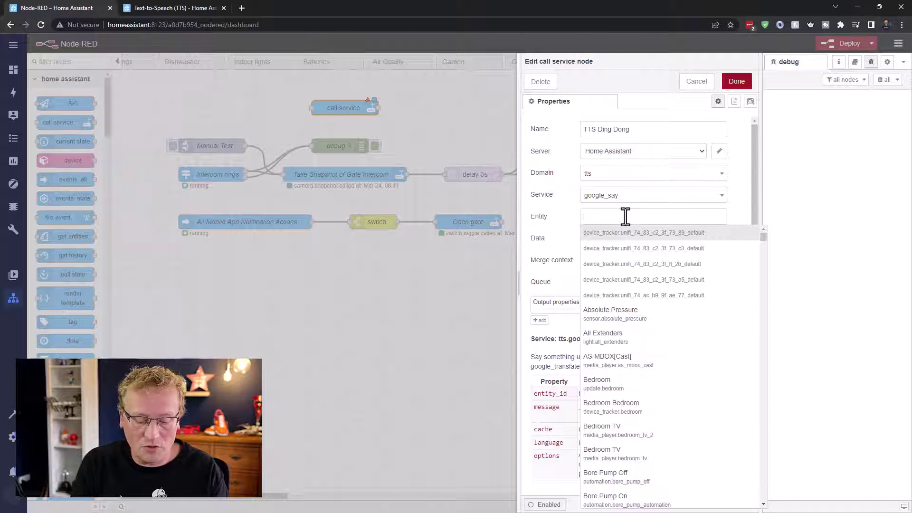
pyautogui.write('meda')
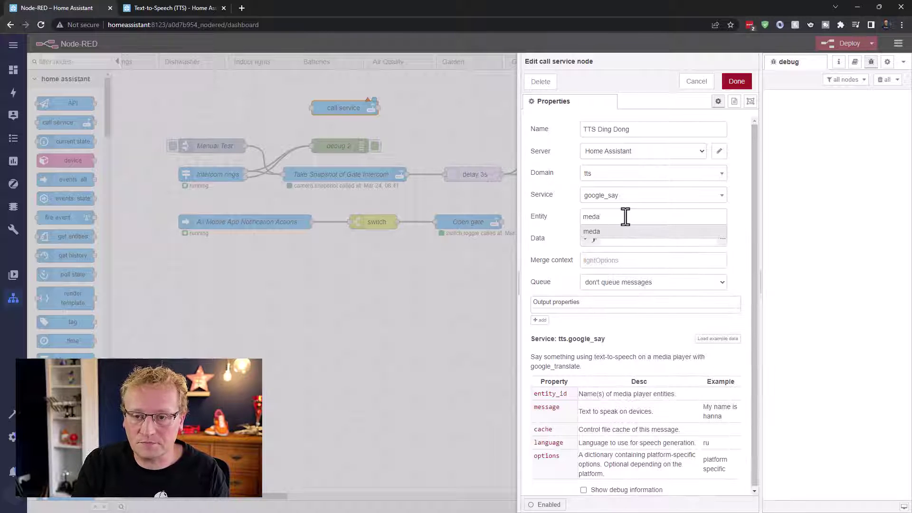
pyautogui.press('BackSpace')
pyautogui.write('ia_pla')
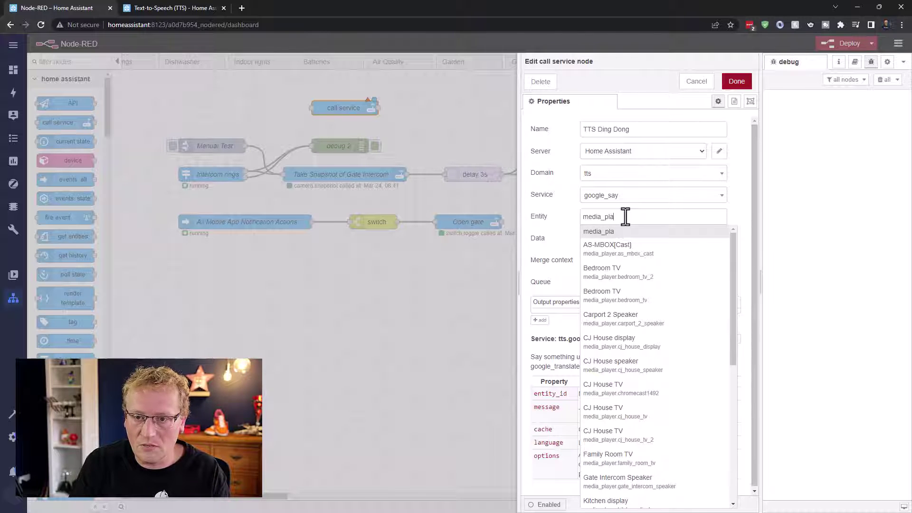
pyautogui.scroll(-4, 670, 378)
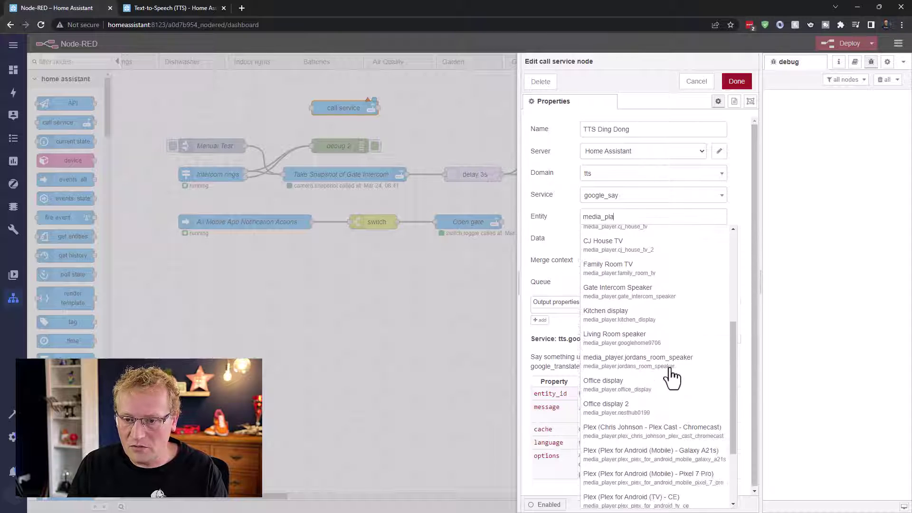
pyautogui.click(648, 385)
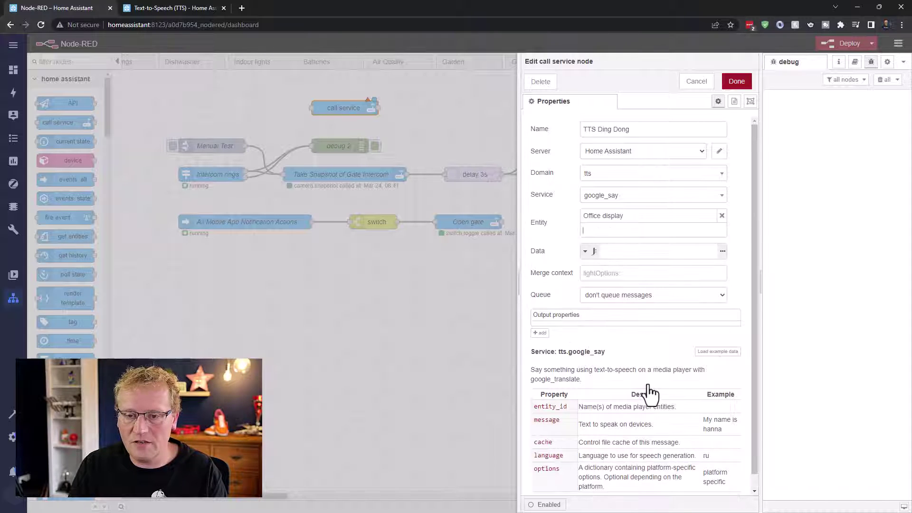
# Load the example data and change the message to 'Ding dong, there is someone at the gate'.
pyautogui.click(718, 352)
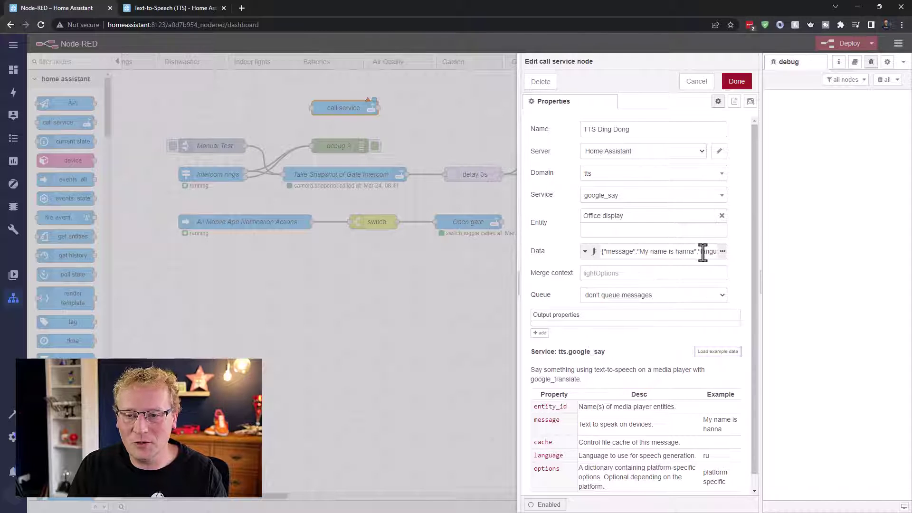
pyautogui.moveTo(639, 251); pyautogui.dragTo(693, 254)
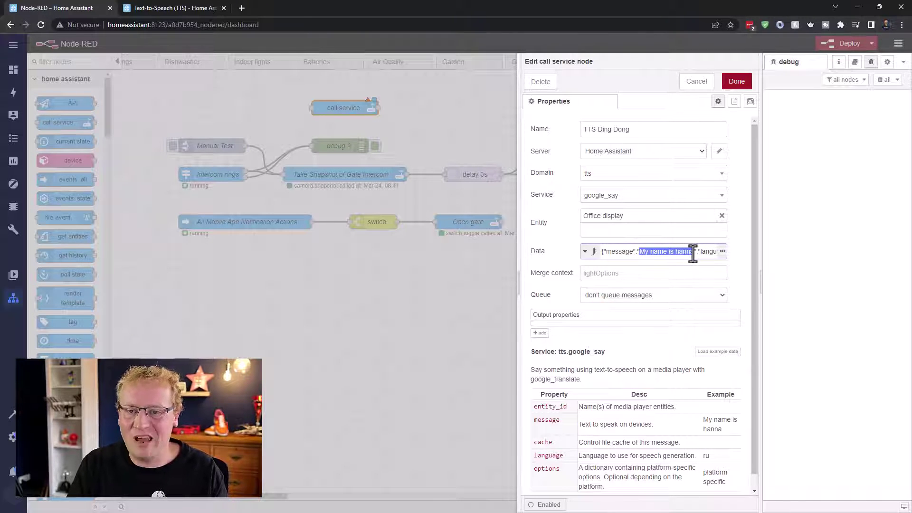
pyautogui.write('Ding don')
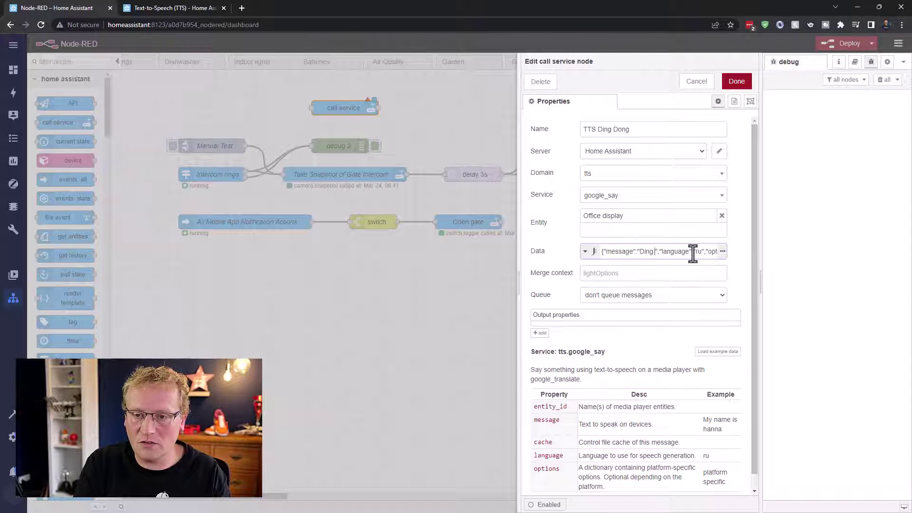
pyautogui.write('g, some')
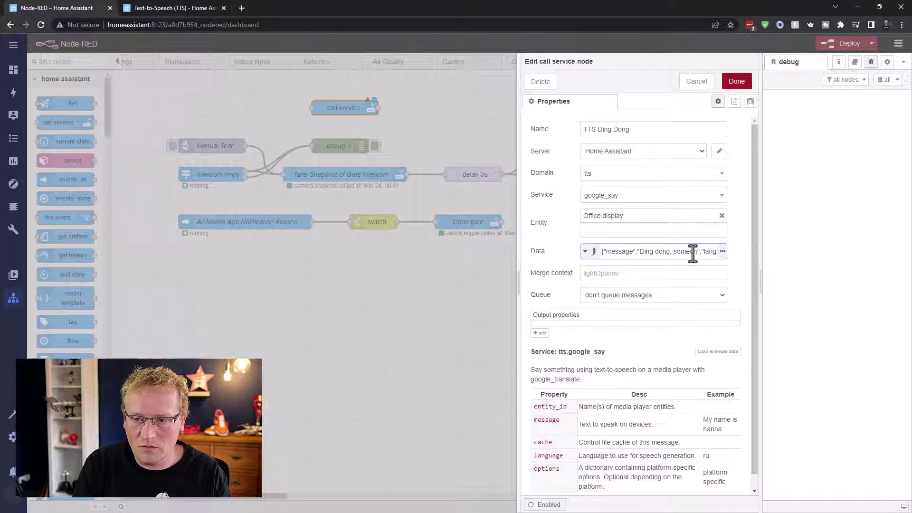
pyautogui.press('BackSpace')
pyautogui.press('BackSpace')
pyautogui.press('BackSpace')
pyautogui.press('BackSpace')
pyautogui.write('there is som')
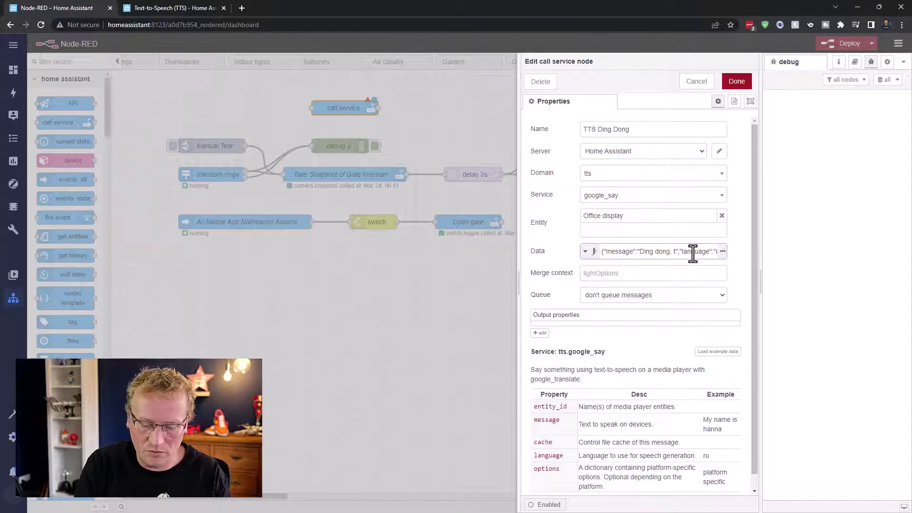
pyautogui.write('eone ')
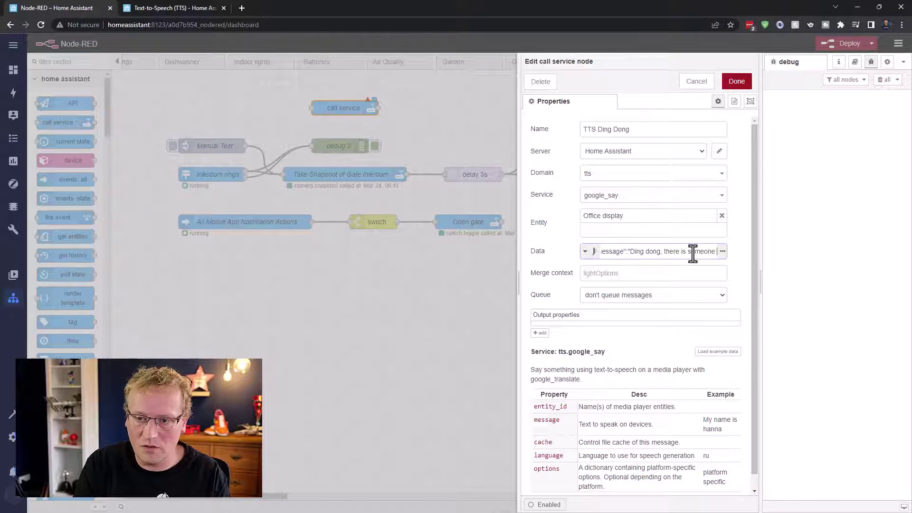
pyautogui.write('at the gate')
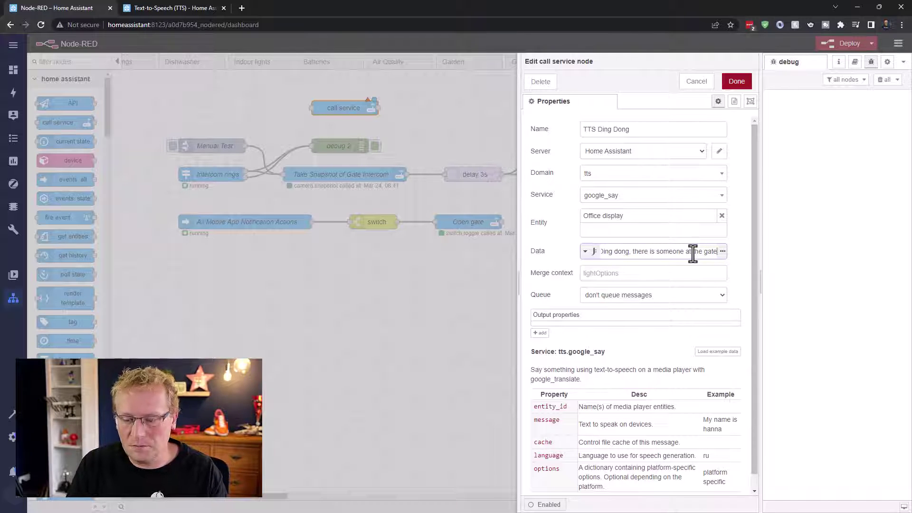
pyautogui.write('","language":"ru","opti')
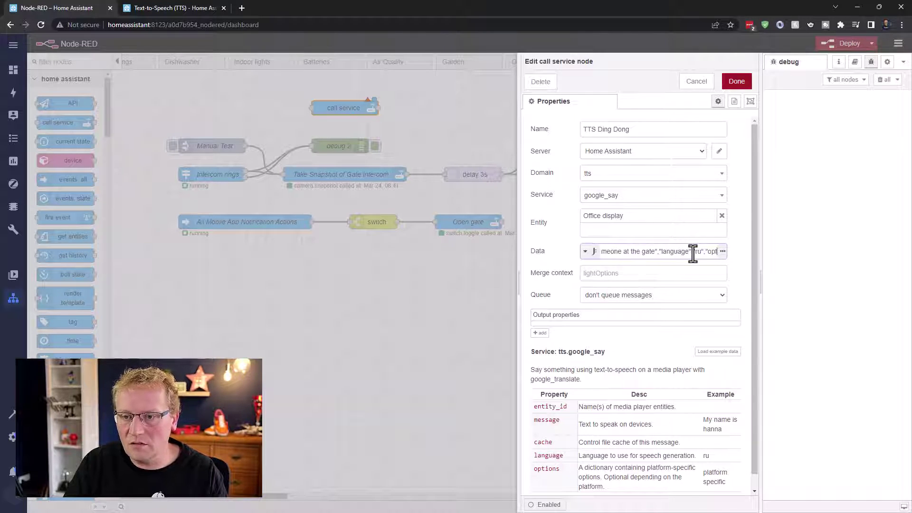
# Switch the language from ru to en and remove the options entry.
pyautogui.doubleClick(696, 251)
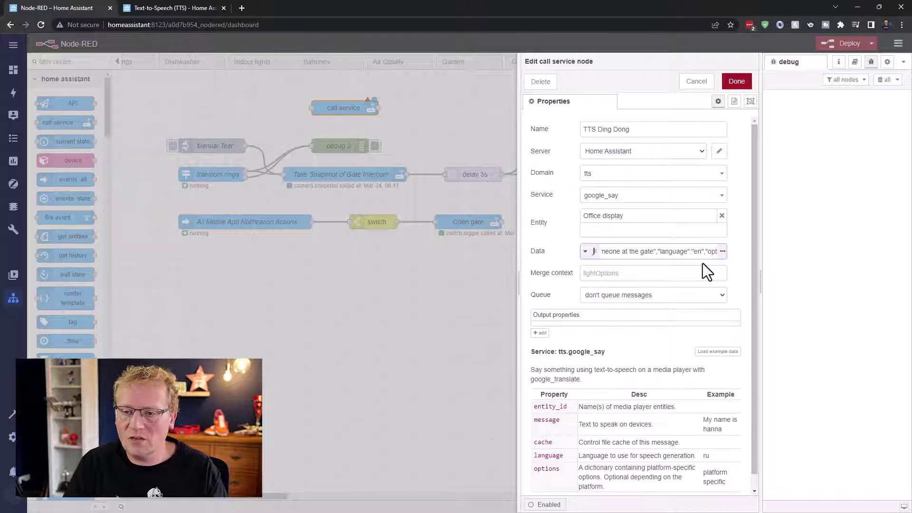
pyautogui.hotkey('shift', 'End')
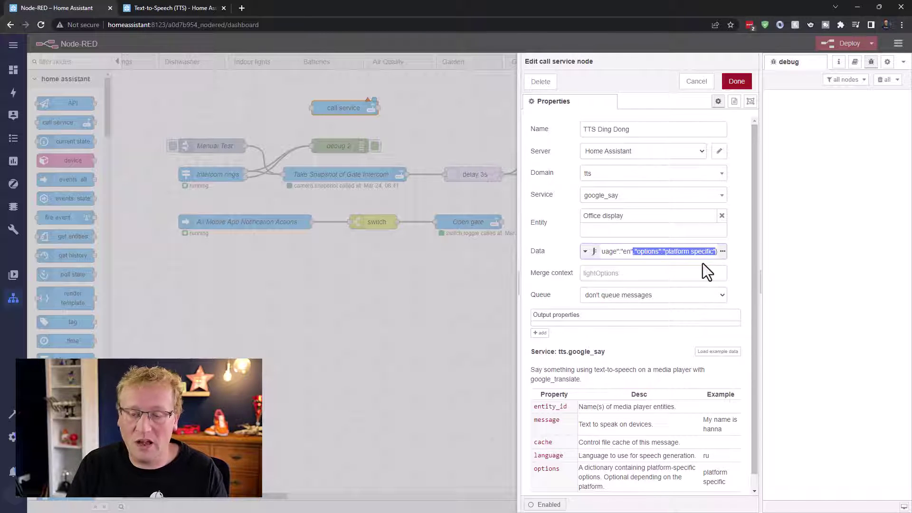
pyautogui.press('Delete')
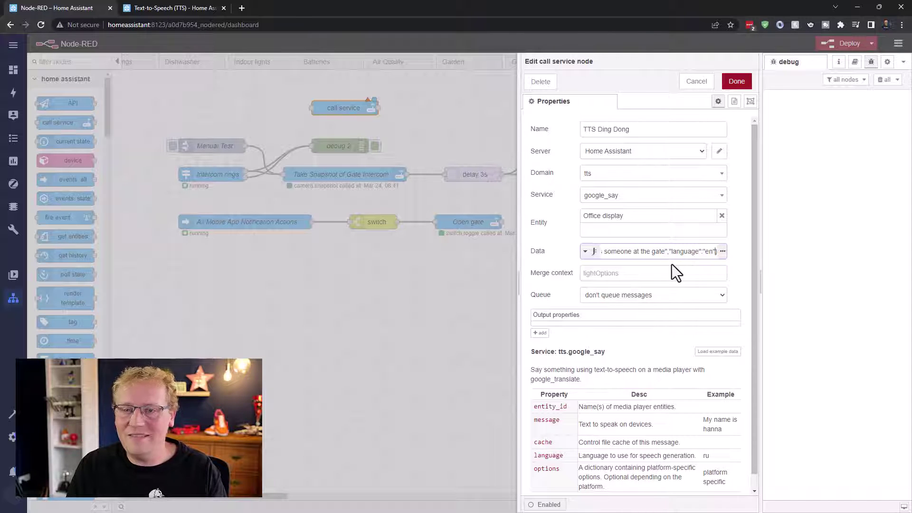
# Wire Manual Test to TTS Ding Dong, deploy, and fire Manual Test to test tts.google_say.
pyautogui.click(737, 83)
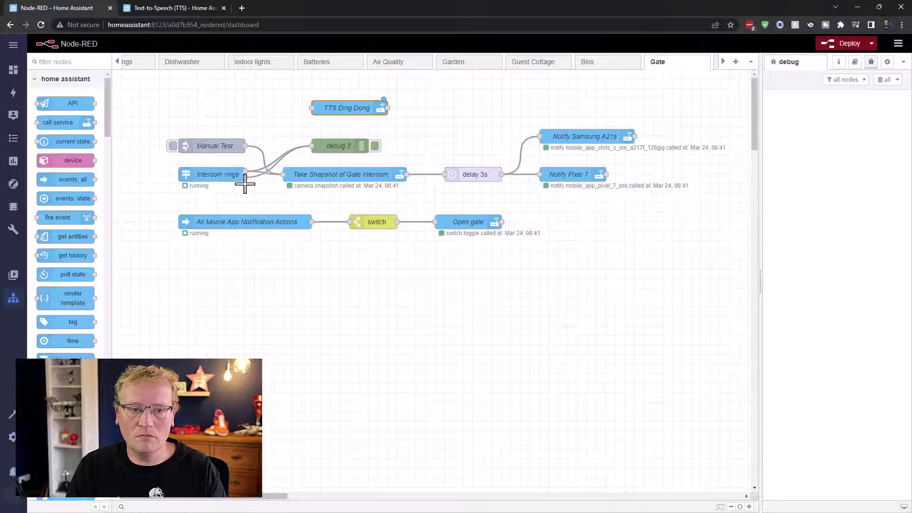
pyautogui.moveTo(246, 145); pyautogui.dragTo(311, 108)
pyautogui.click(846, 44)
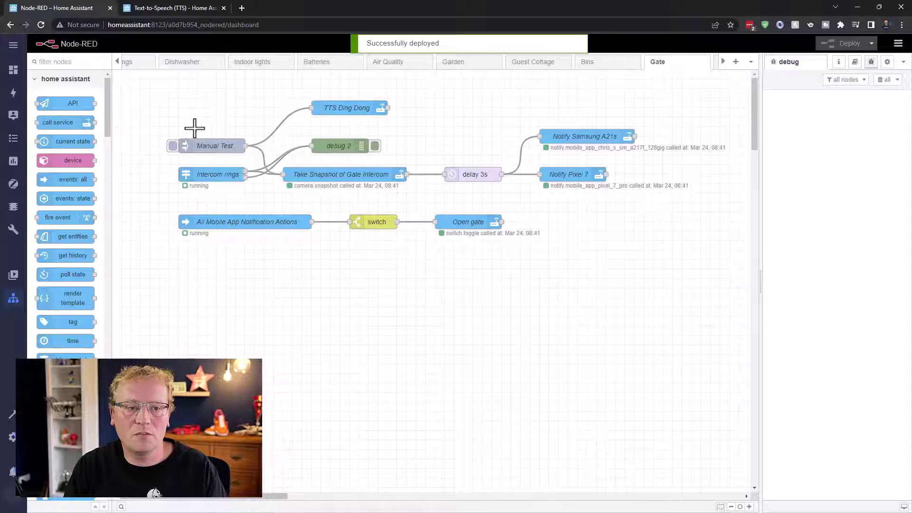
pyautogui.click(173, 146)
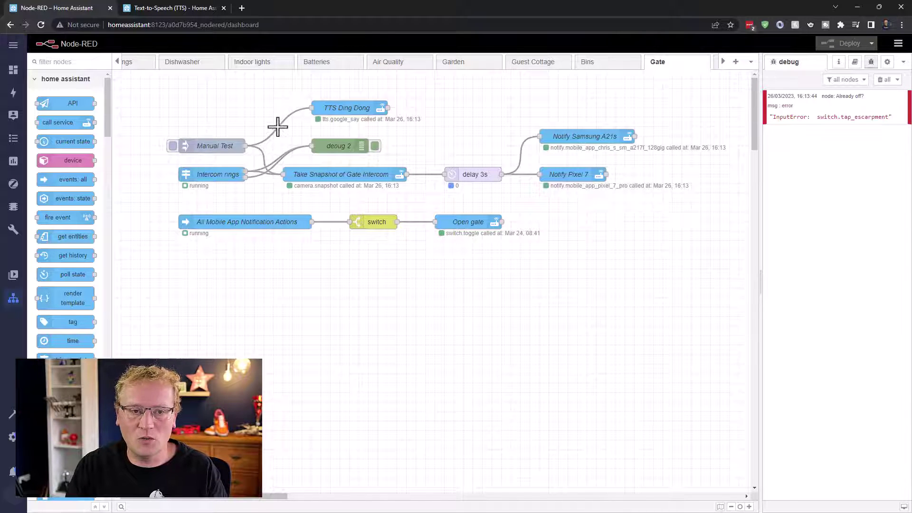
# Replace the Manual Test wire with a connection from Intercom rings to TTS Ding Dong.
pyautogui.click(278, 126)
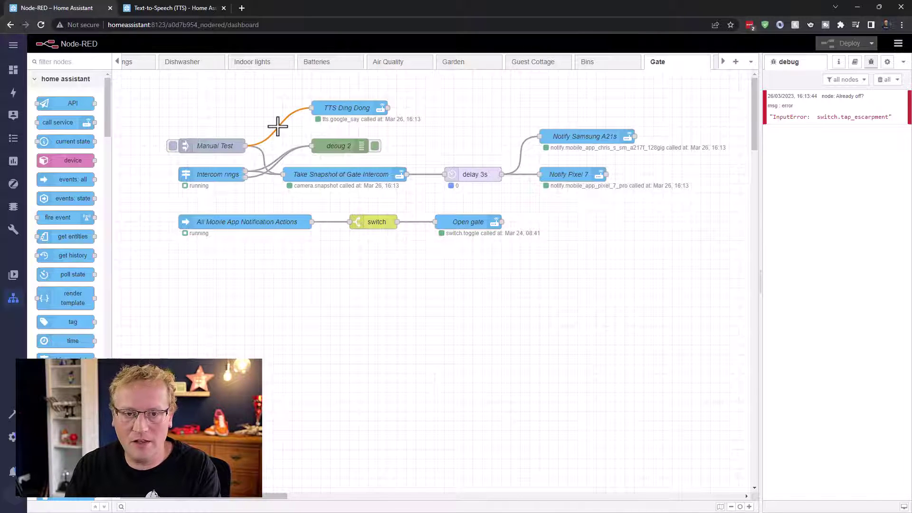
pyautogui.press('Delete')
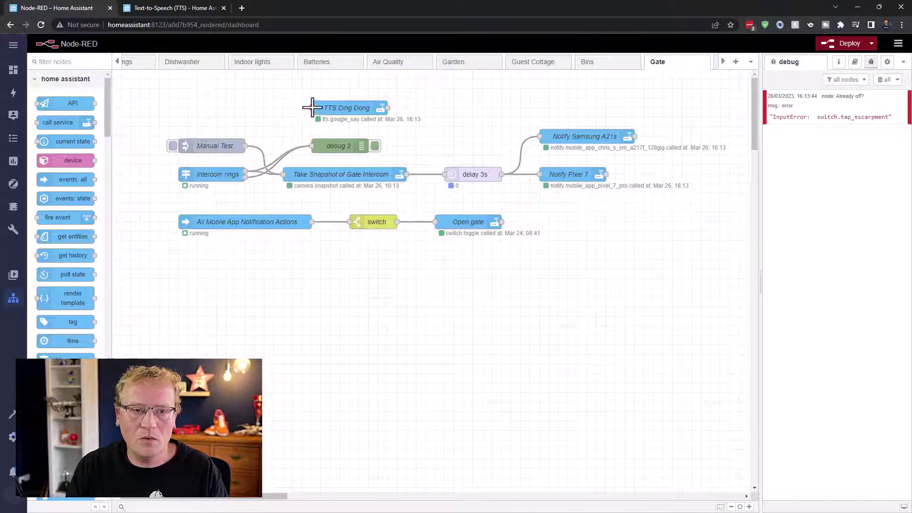
pyautogui.moveTo(312, 108); pyautogui.dragTo(245, 171)
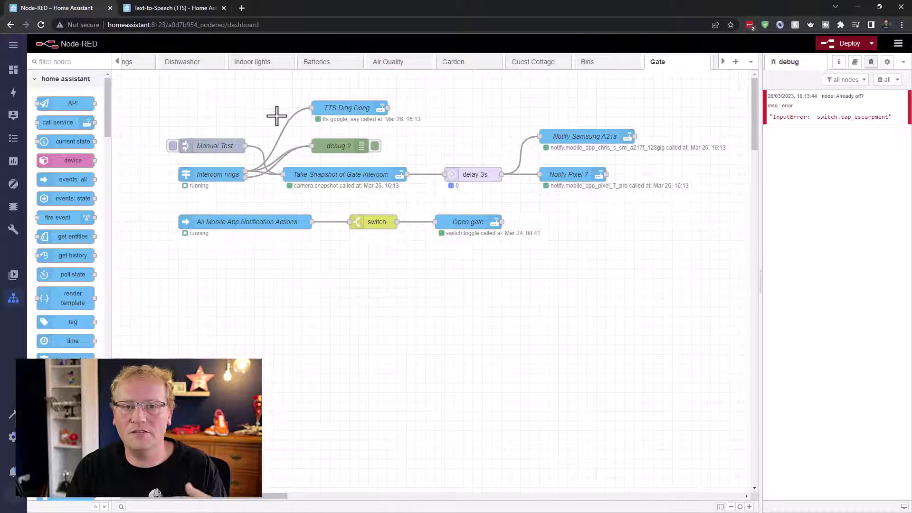
# Add Kitchen display and Office display 2 as extra TTS Ding Dong targets and save.
pyautogui.doubleClick(354, 107)
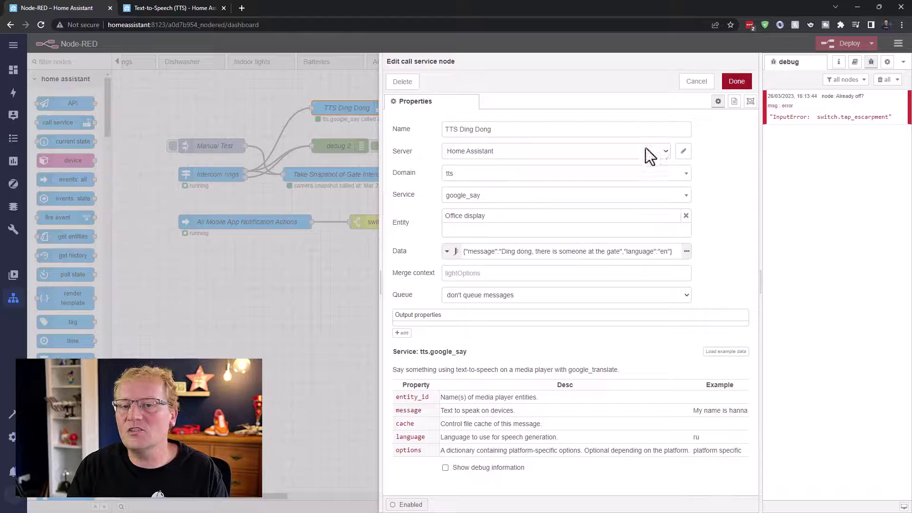
pyautogui.click(475, 231)
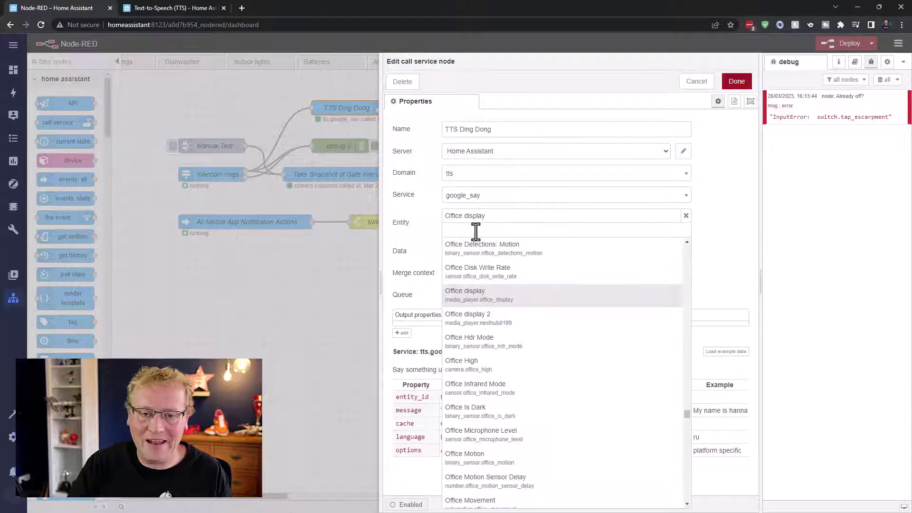
pyautogui.write('media')
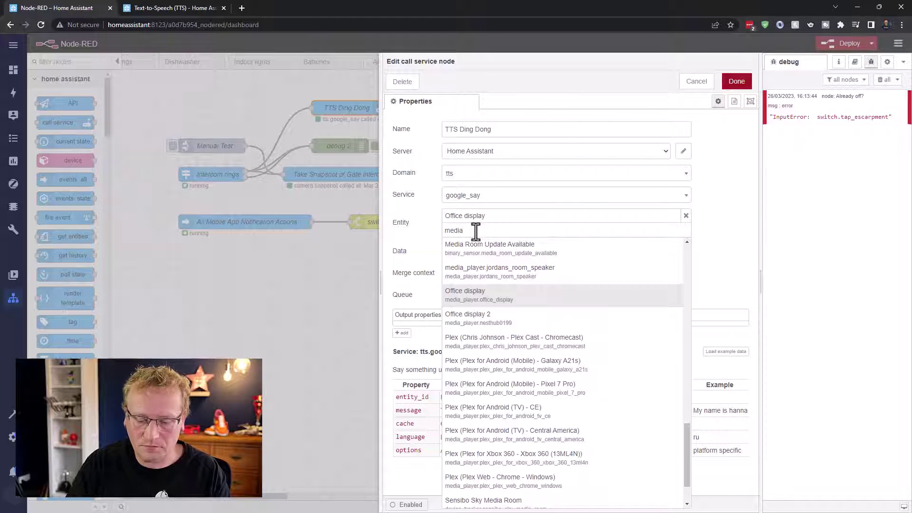
pyautogui.write('_pla')
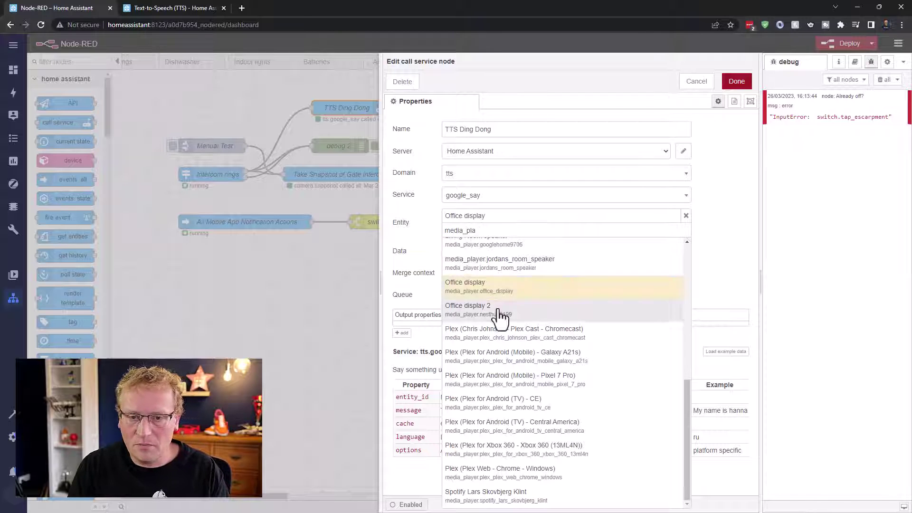
pyautogui.scroll(4, 499, 342)
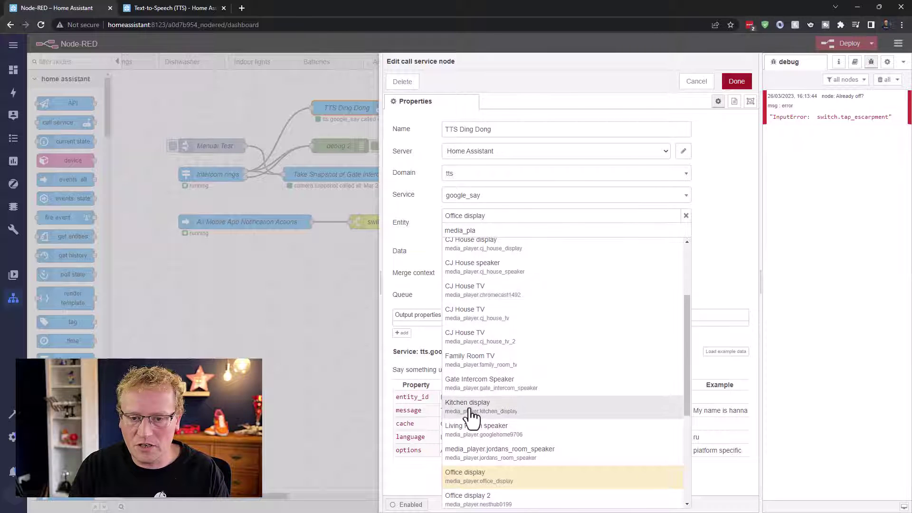
pyautogui.click(495, 407)
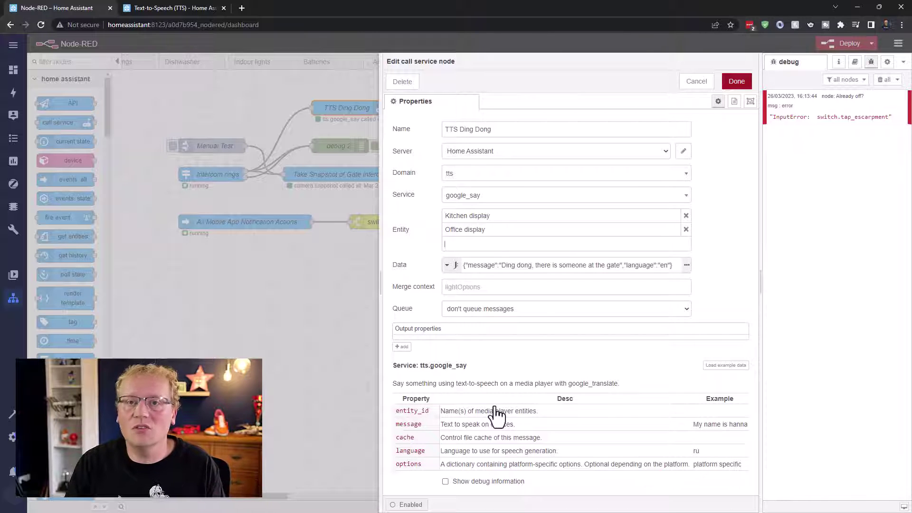
pyautogui.click(479, 244)
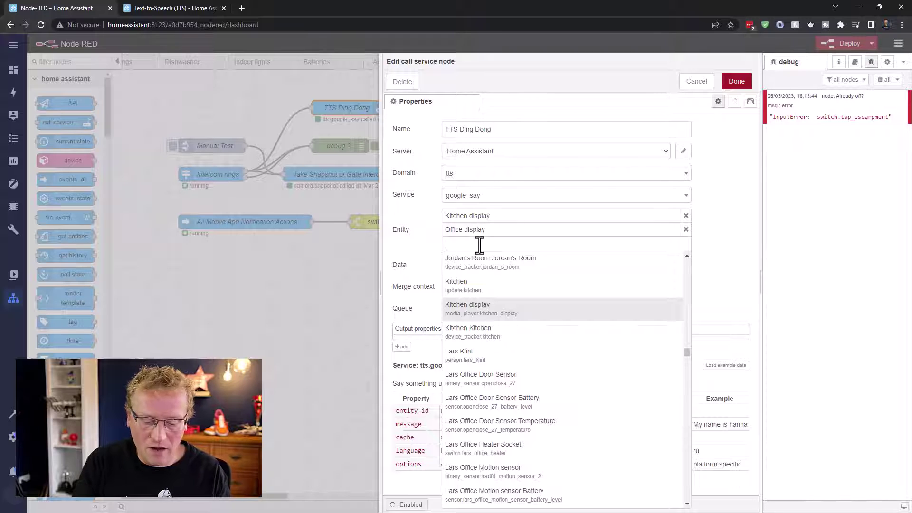
pyautogui.write('media')
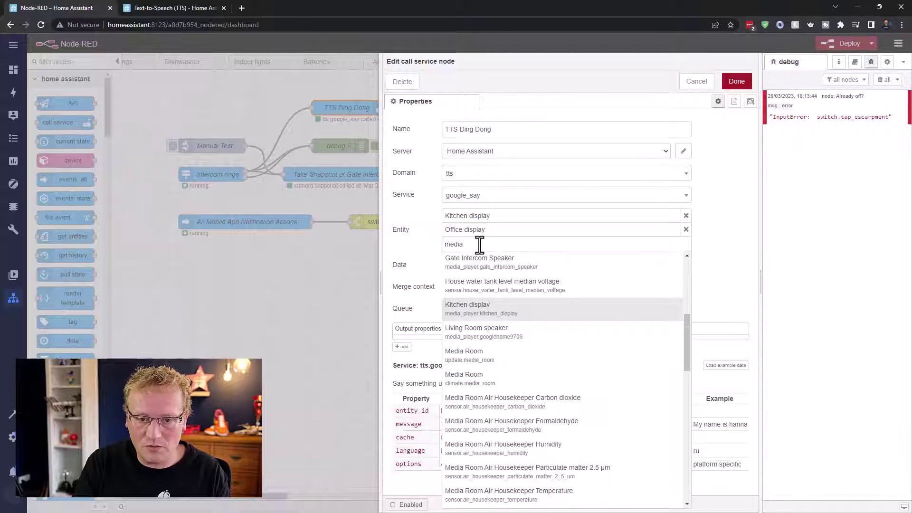
pyautogui.scroll(-5, 524, 348)
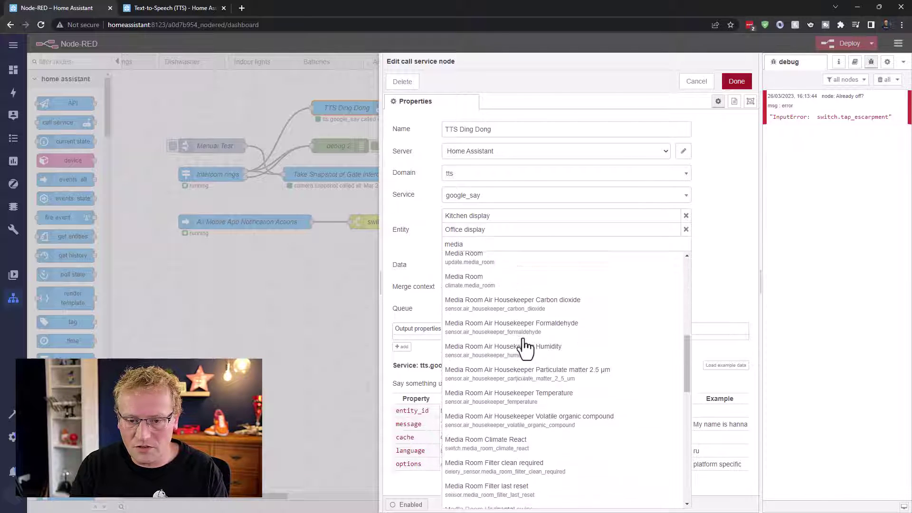
pyautogui.write('_pla')
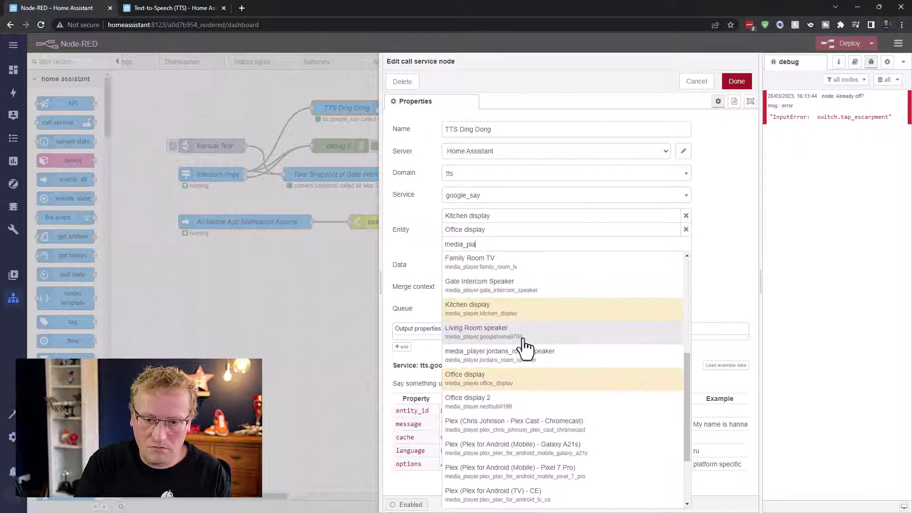
pyautogui.click(493, 412)
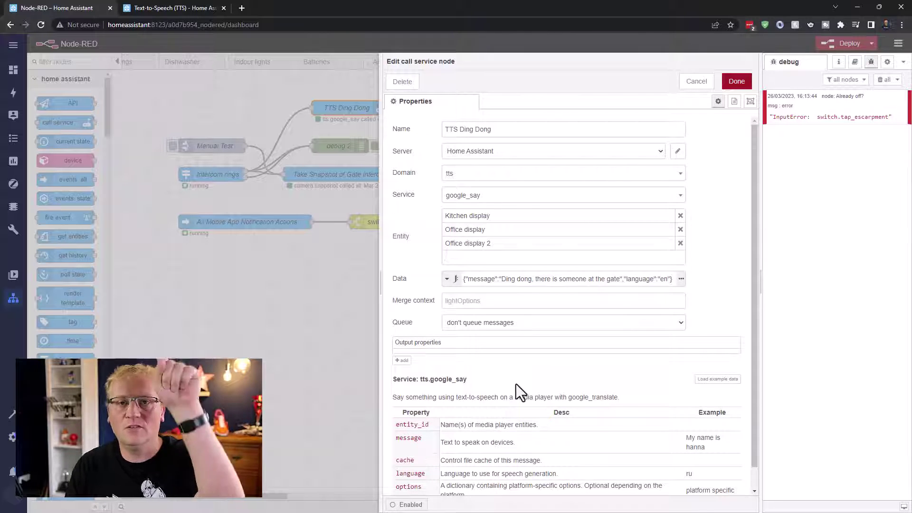
pyautogui.click(735, 82)
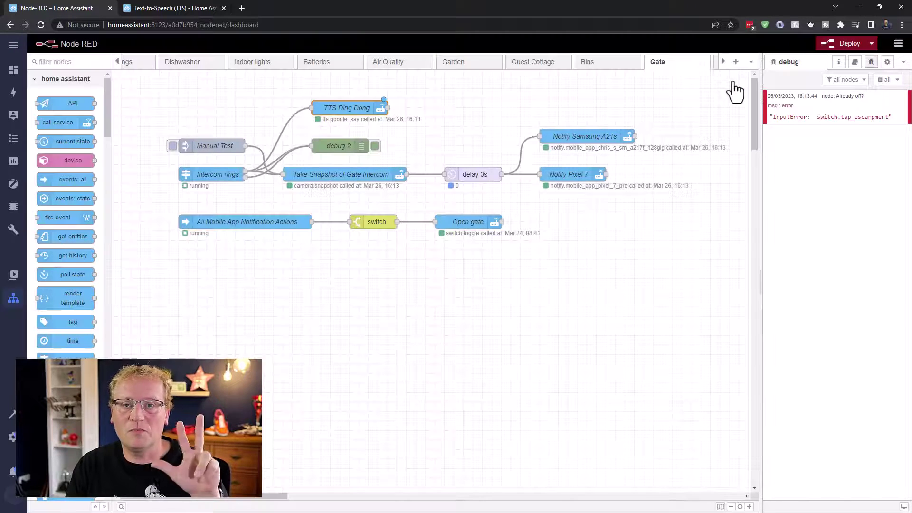
# Deploy the Gate flow with TTS Ding Dong announcing on three displays.
pyautogui.click(836, 45)
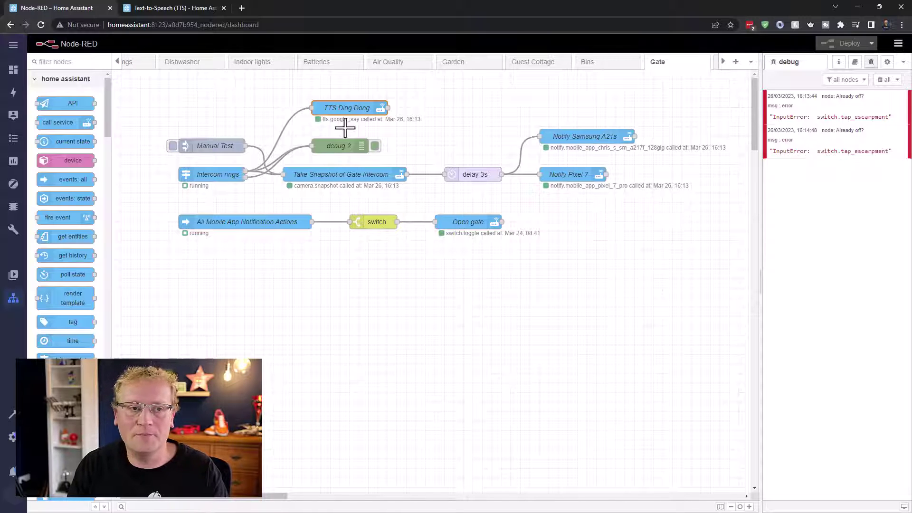
pyautogui.click(117, 62)
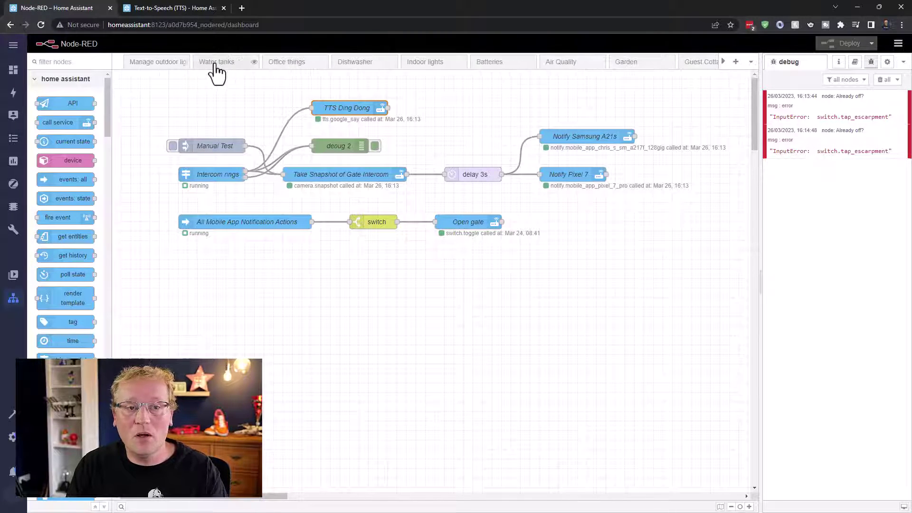
pyautogui.click(216, 67)
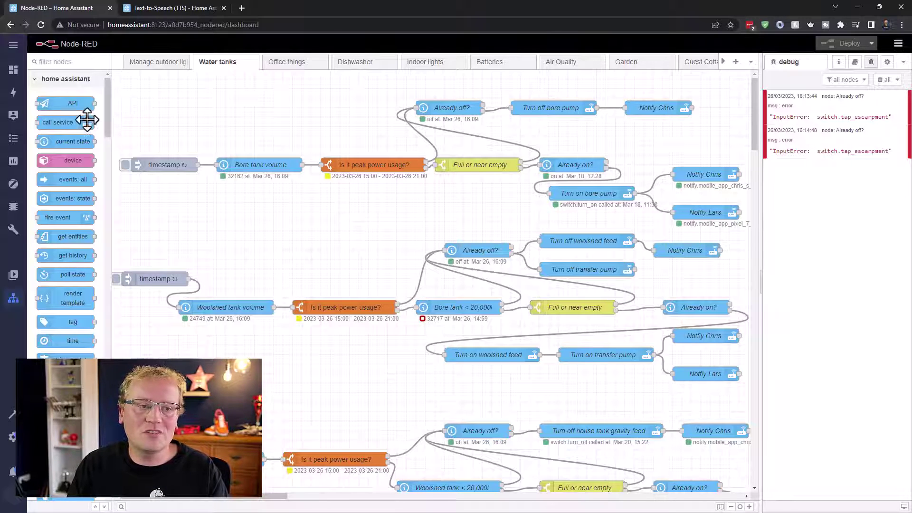
pyautogui.moveTo(63, 141)
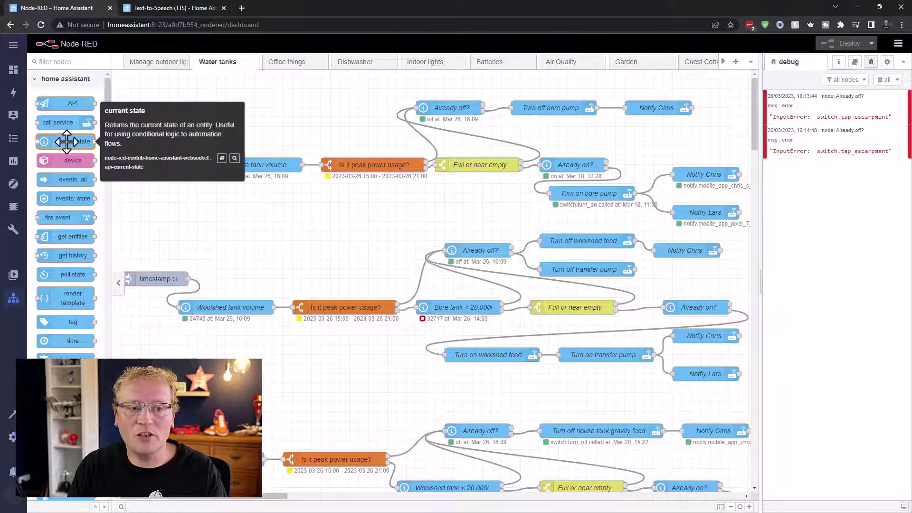
# Add a current state node to the Water tanks flow, above Turn off bore pump.
pyautogui.moveTo(67, 141); pyautogui.dragTo(549, 79)
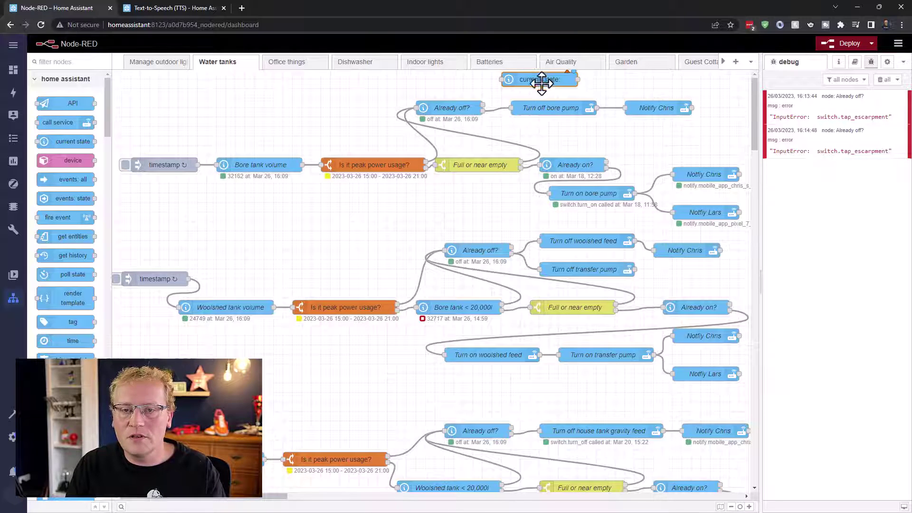
pyautogui.moveTo(546, 80); pyautogui.dragTo(550, 89)
pyautogui.doubleClick(549, 88)
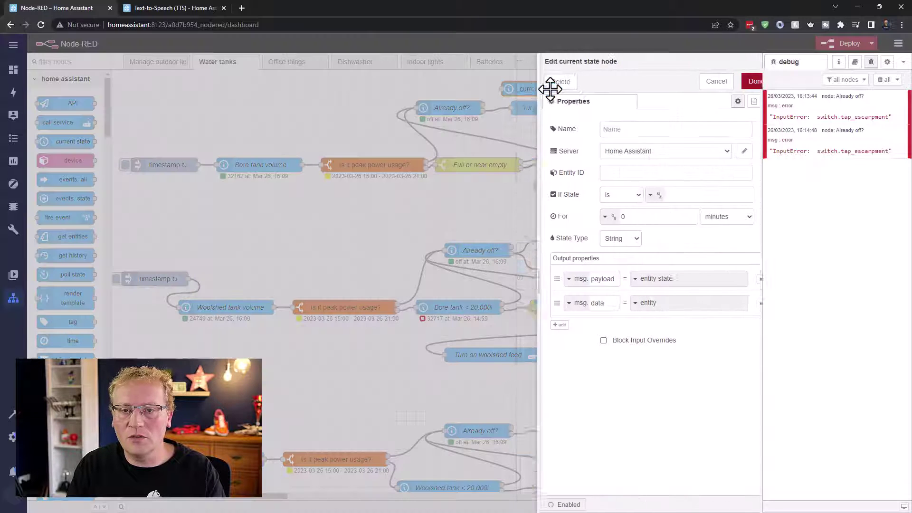
# Name the node 'Get current bore tank litres' and set its entity to sensor.bore_tank_litres.
pyautogui.click(617, 133)
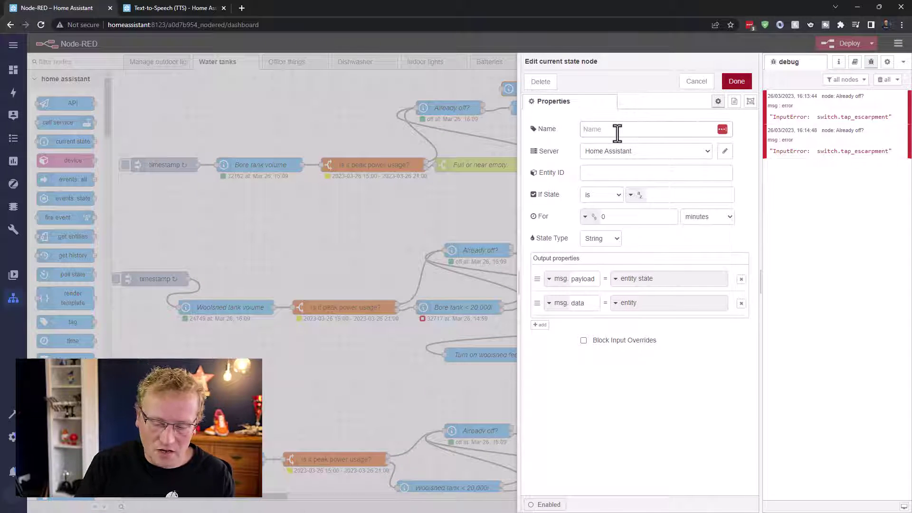
pyautogui.write('Get ')
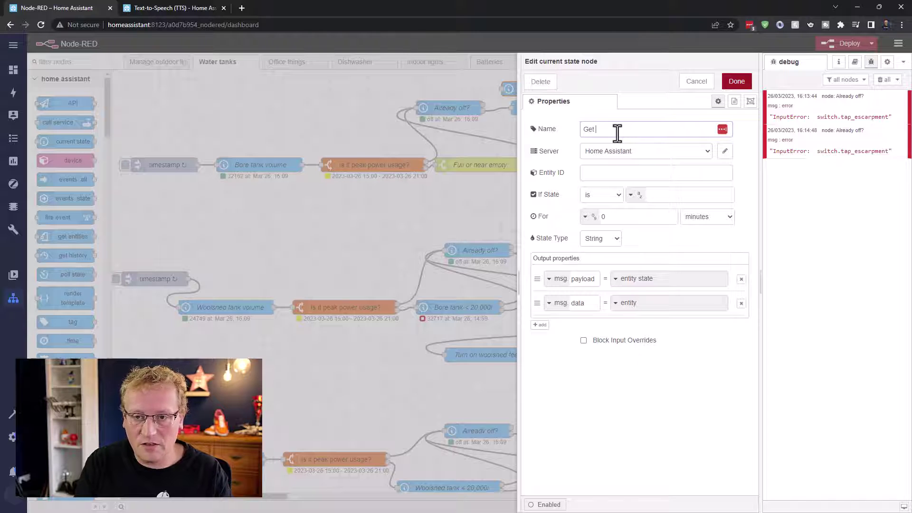
pyautogui.write('current bore')
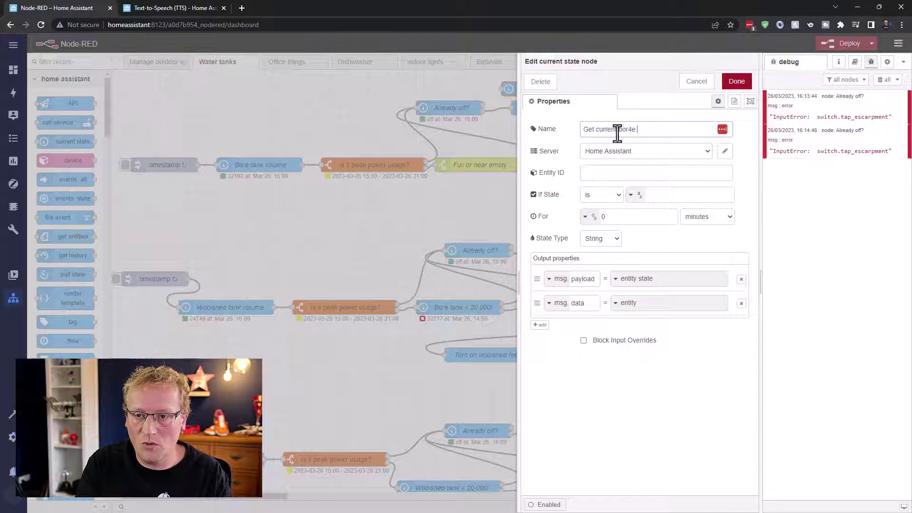
pyautogui.write(' tank v')
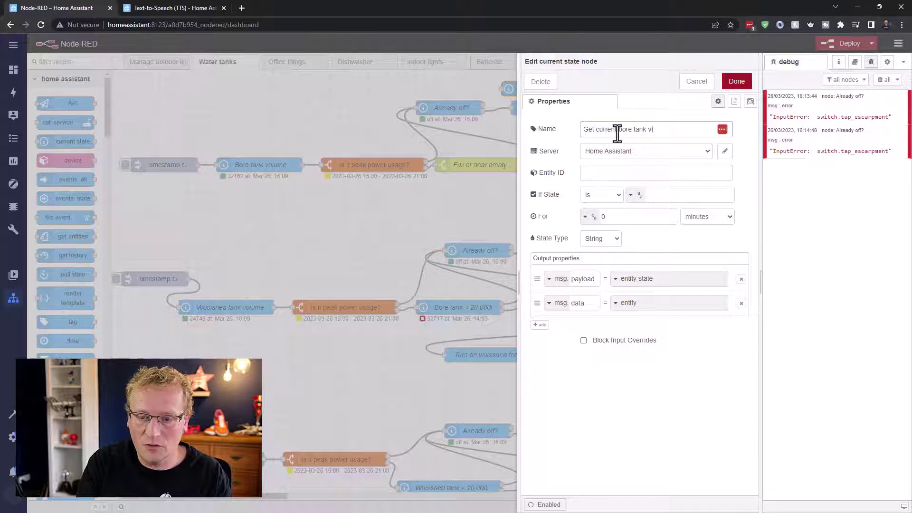
pyautogui.write('olume')
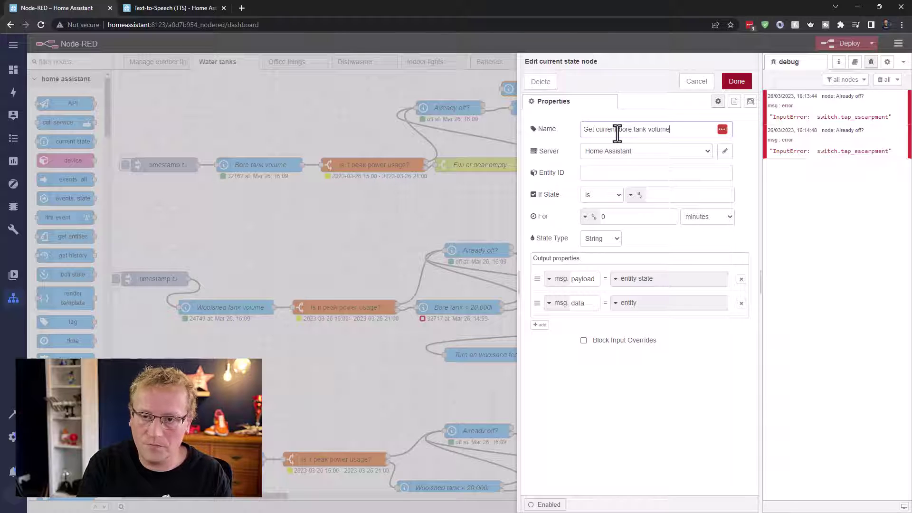
pyautogui.click(598, 174)
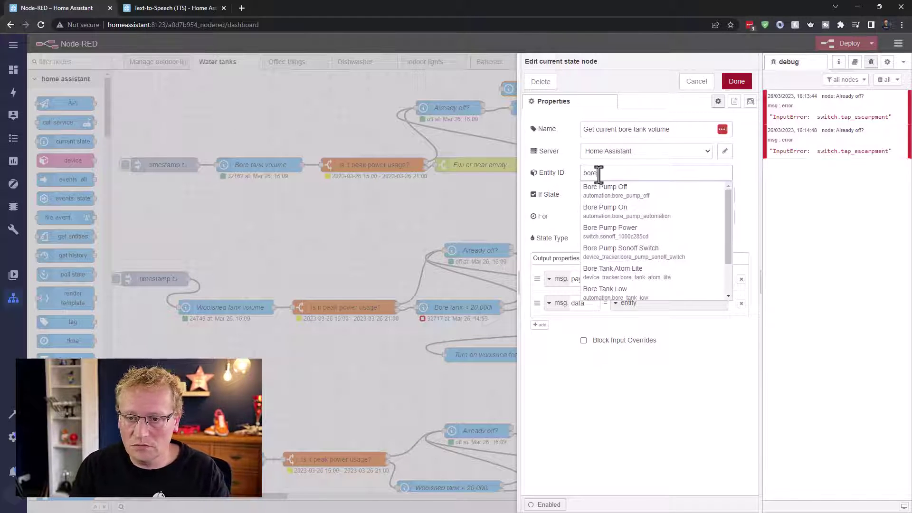
pyautogui.scroll(-1, 671, 281)
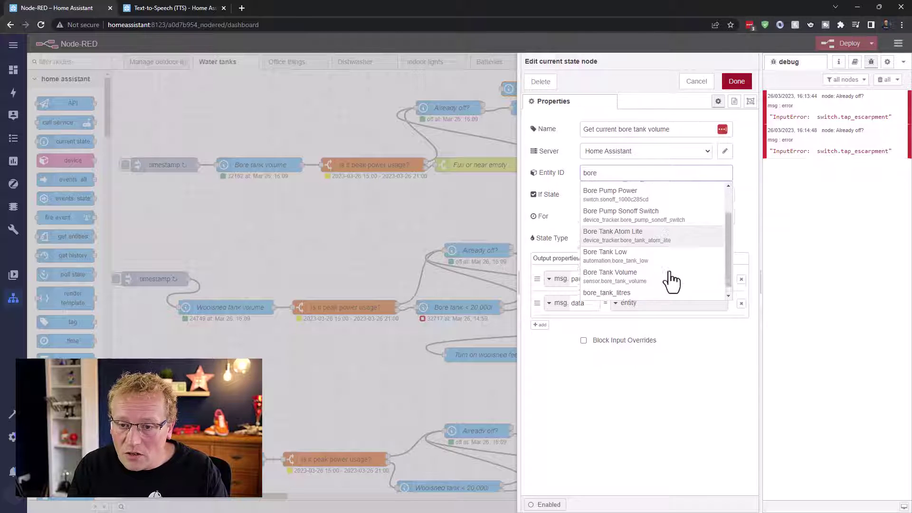
pyautogui.click(622, 290)
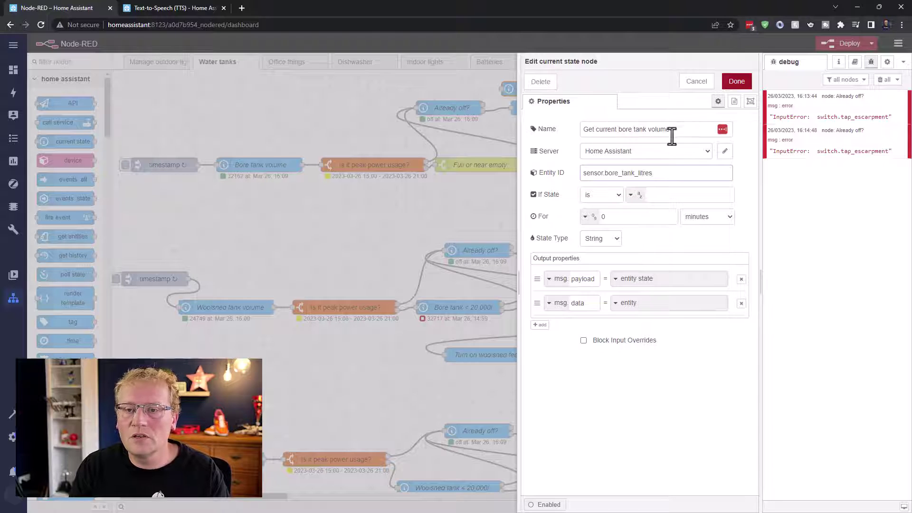
pyautogui.doubleClick(664, 131)
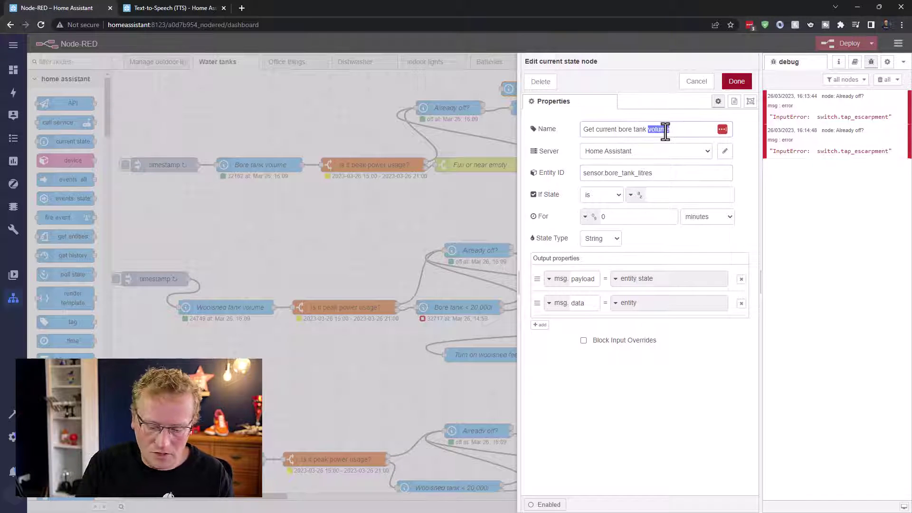
pyautogui.write('litres')
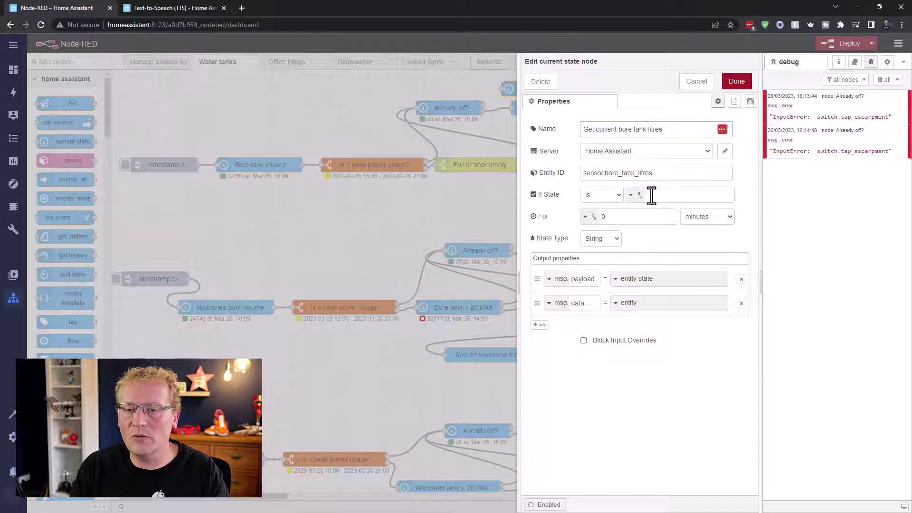
pyautogui.click(736, 81)
# Add a call service node above Notify Chris named 'TTS bore tank off and litres'.
pyautogui.moveTo(550, 86); pyautogui.dragTo(540, 85)
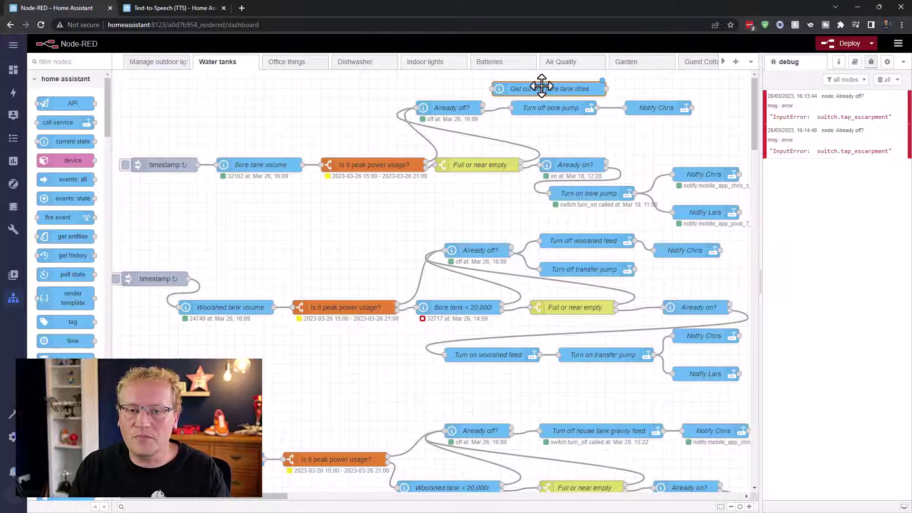
pyautogui.moveTo(56, 122); pyautogui.dragTo(648, 88)
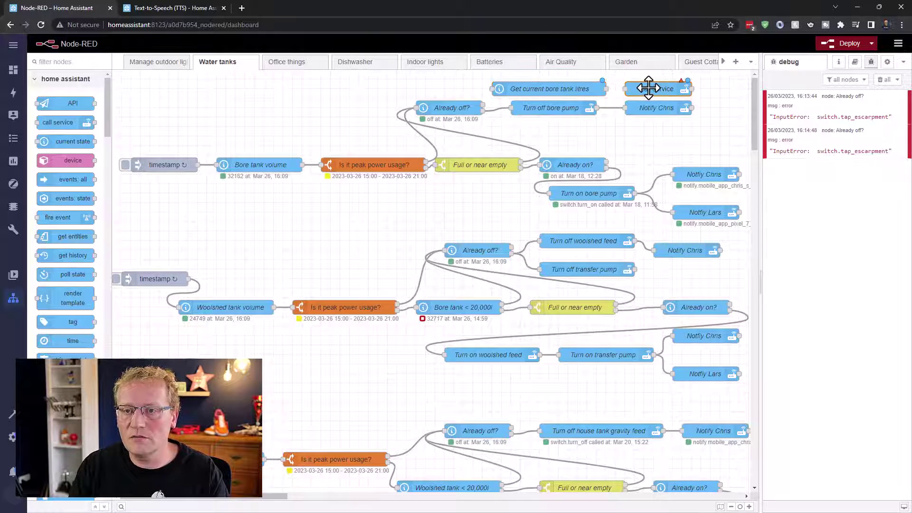
pyautogui.doubleClick(648, 88)
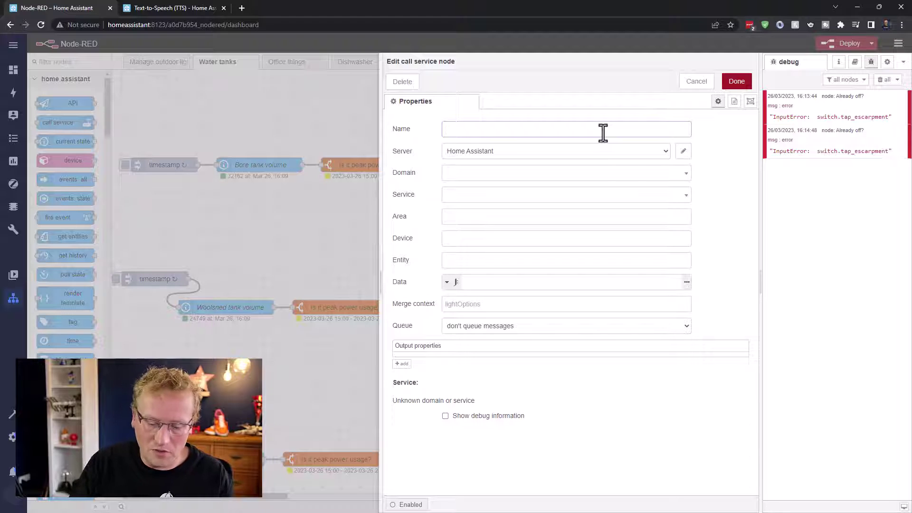
pyautogui.write('TTS ')
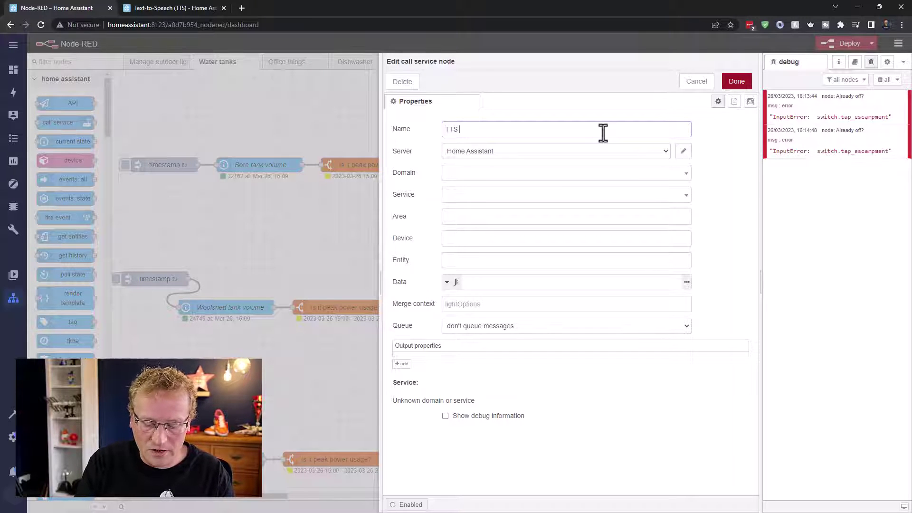
pyautogui.write('bore tank off and l;itresd')
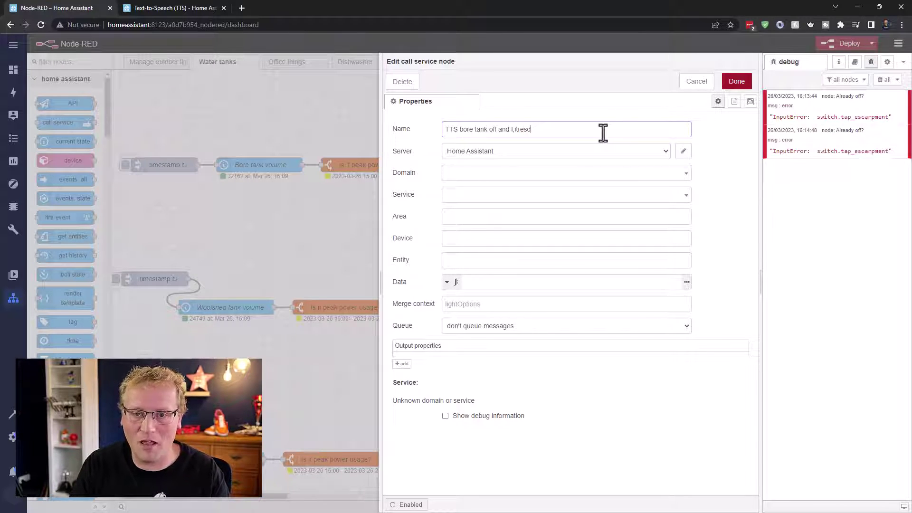
pyautogui.press('BackSpace')
pyautogui.press('BackSpace')
pyautogui.press('BackSpace')
pyautogui.press('BackSpace')
pyautogui.press('BackSpace')
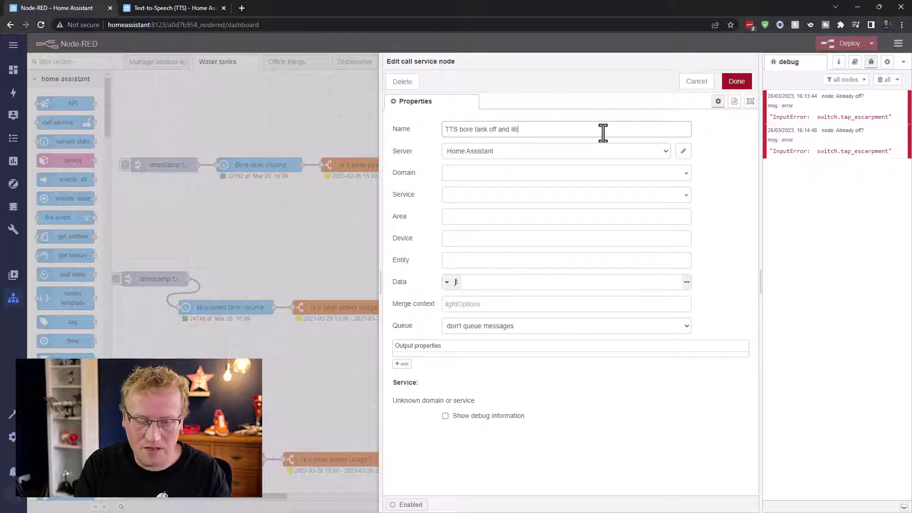
pyautogui.write('resd')
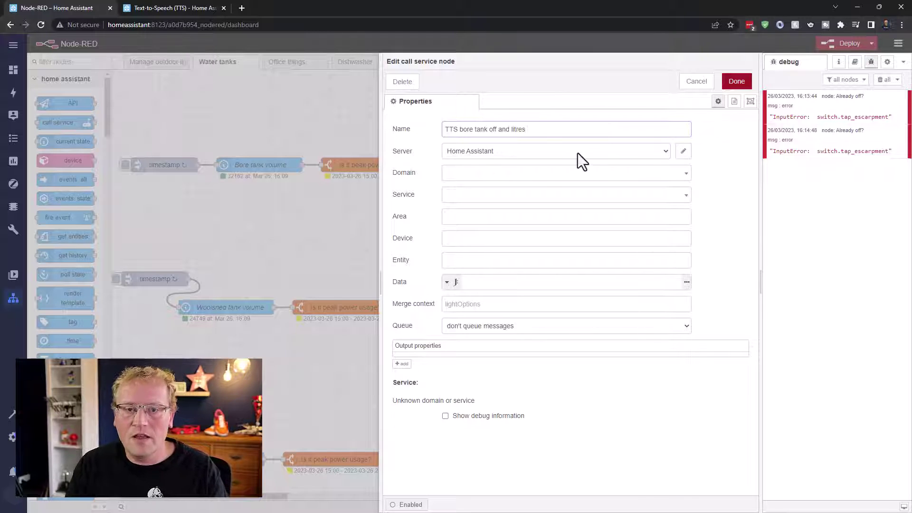
# Set the node to call tts.google_say on the Kitchen display media player.
pyautogui.click(503, 172)
pyautogui.write('tts')
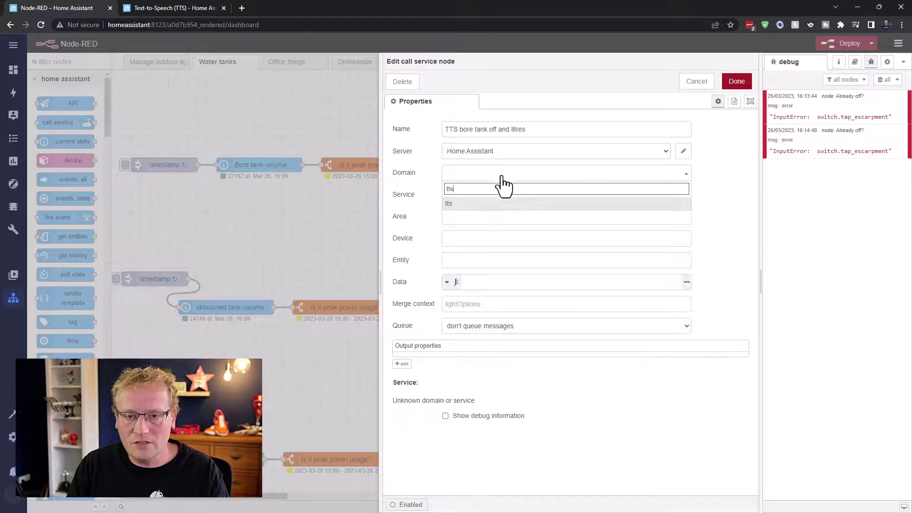
pyautogui.click(480, 204)
pyautogui.click(483, 196)
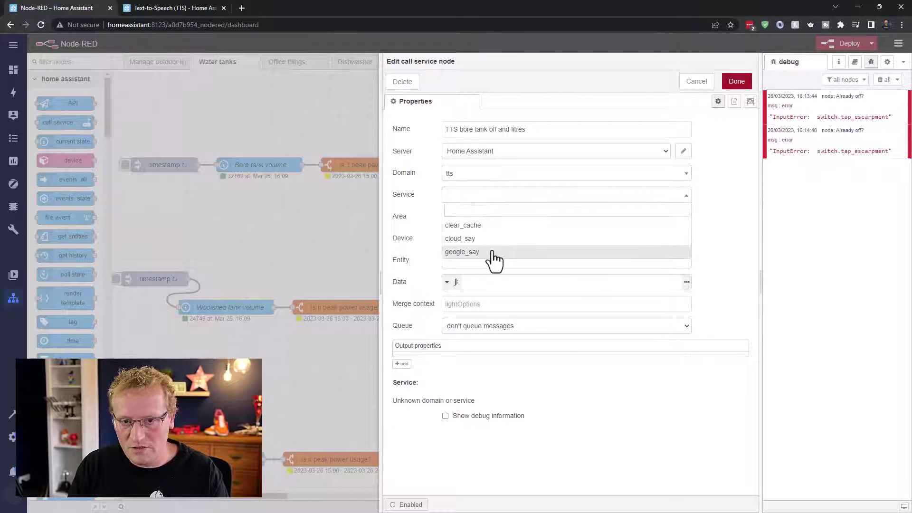
pyautogui.click(490, 253)
pyautogui.click(481, 217)
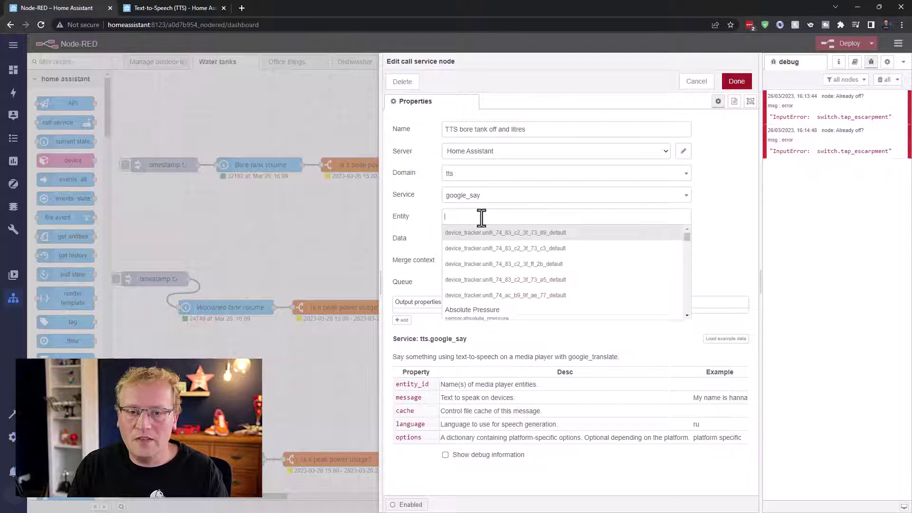
pyautogui.scroll(-5, 582, 385)
pyautogui.scroll(-10, 579, 390)
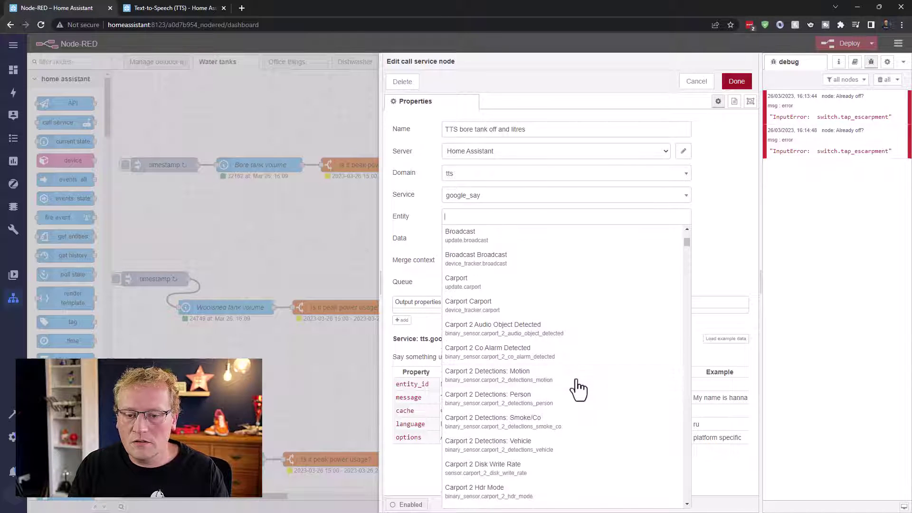
pyautogui.scroll(-5, 579, 389)
pyautogui.write('kt')
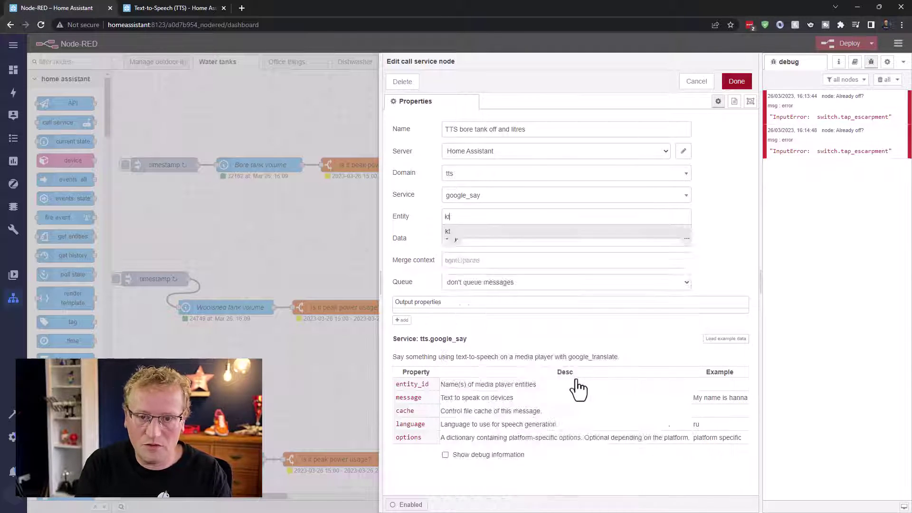
pyautogui.press('BackSpace')
pyautogui.write('itch')
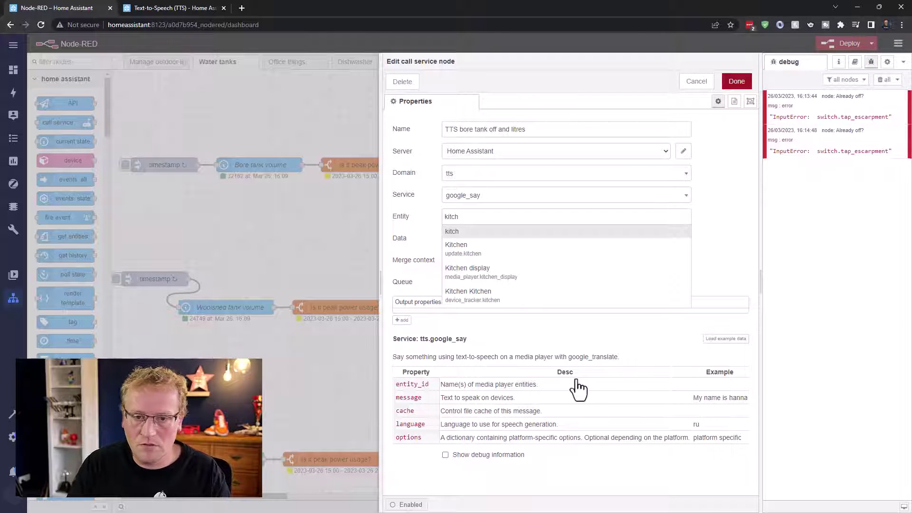
pyautogui.click(501, 284)
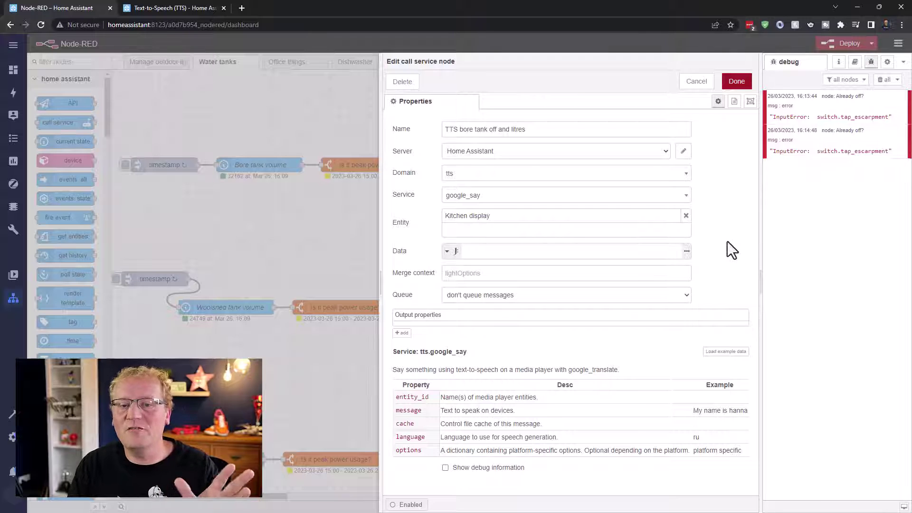
# Load the example data and change the message to 'Bore tank is off and it has {{payload}} litres'.
pyautogui.click(600, 251)
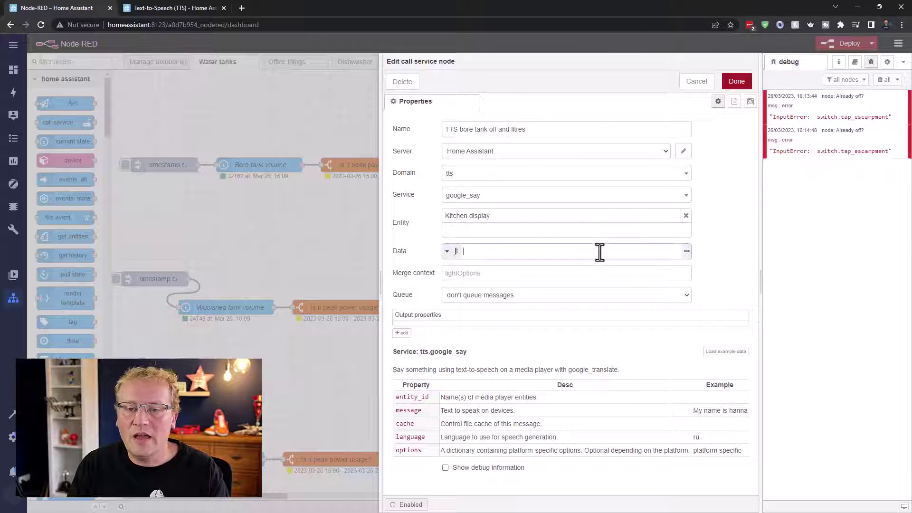
pyautogui.click(734, 350)
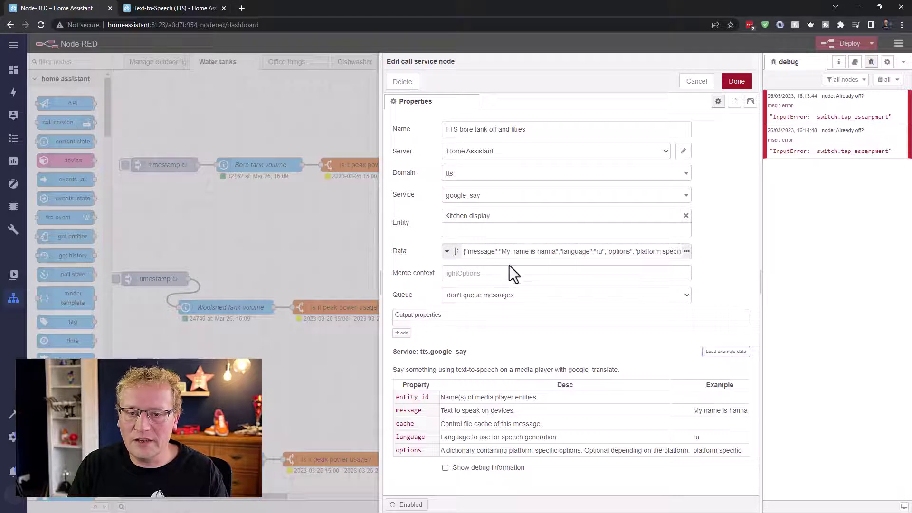
pyautogui.moveTo(500, 250); pyautogui.dragTo(555, 251)
pyautogui.write('Bore tank is of')
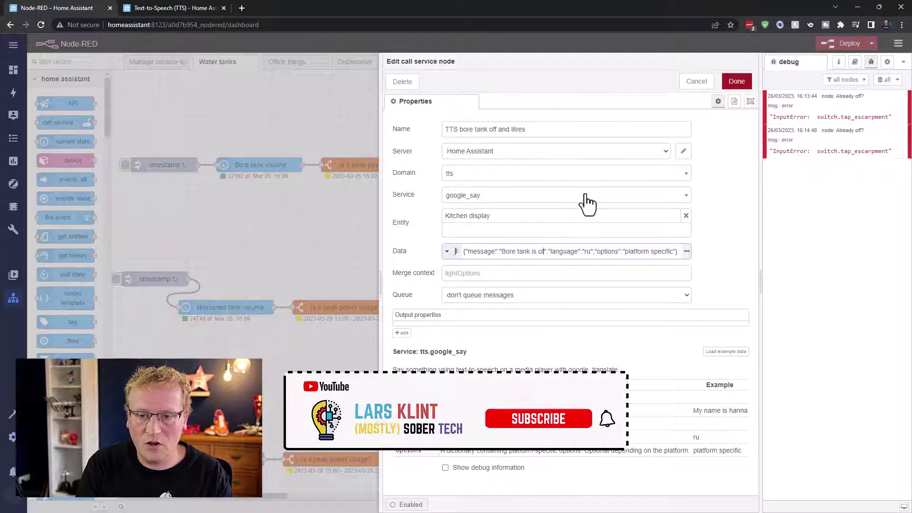
pyautogui.write('f and ')
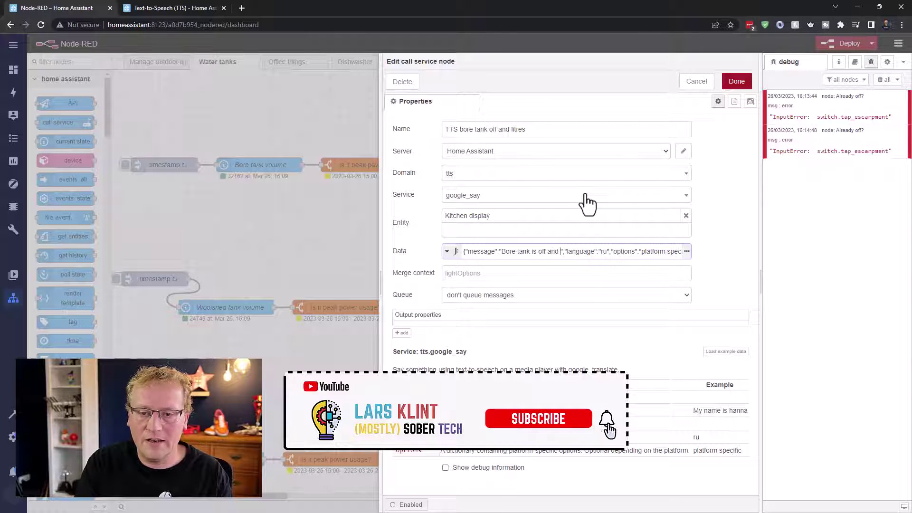
pyautogui.write('it has')
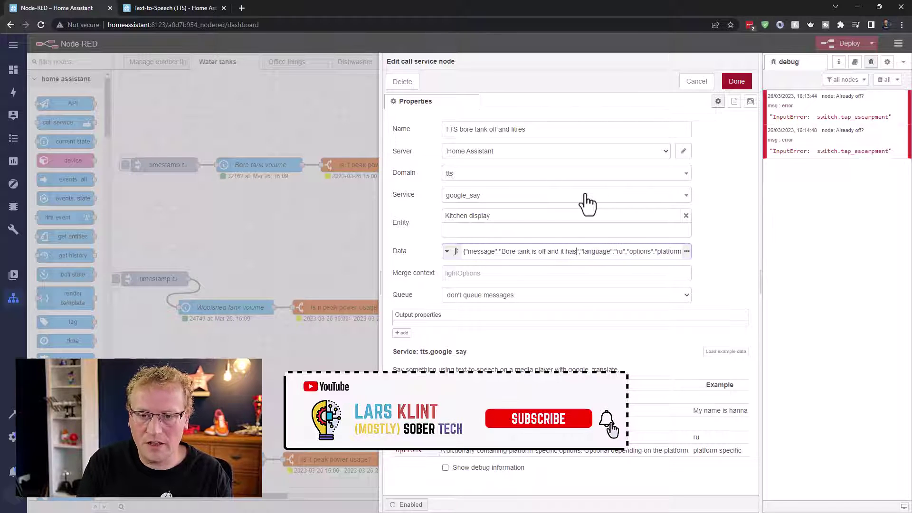
pyautogui.write(' {')
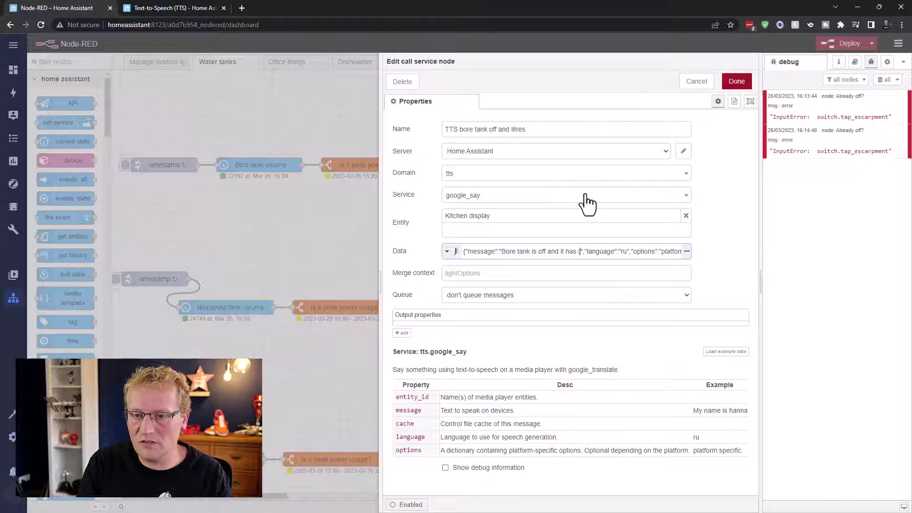
pyautogui.write('{}}')
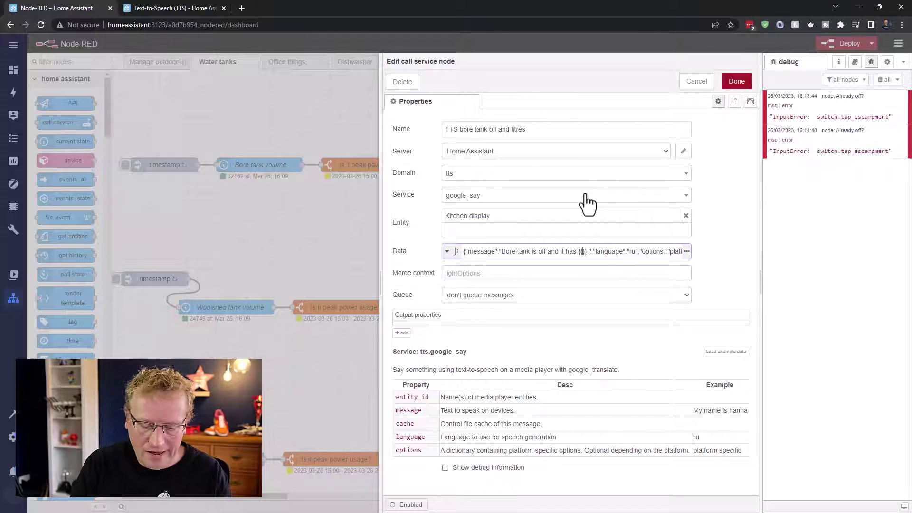
pyautogui.write(' payload')
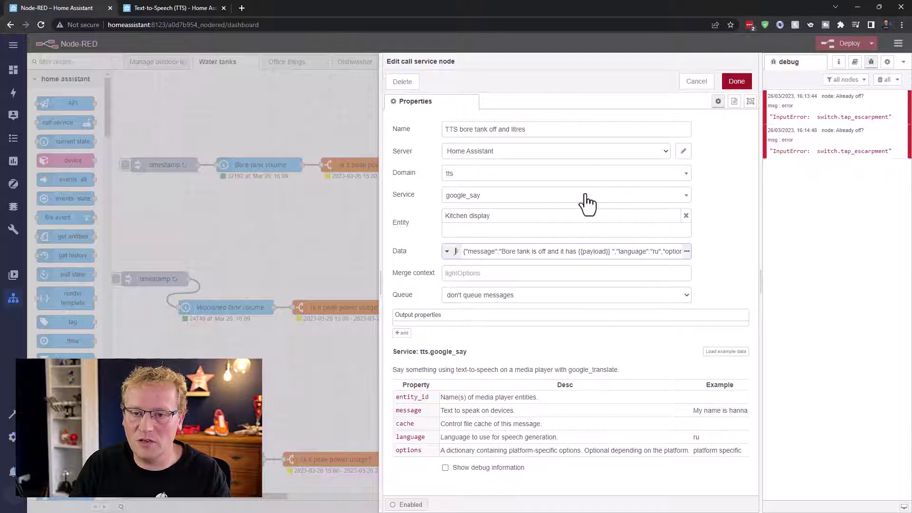
pyautogui.write('litres')
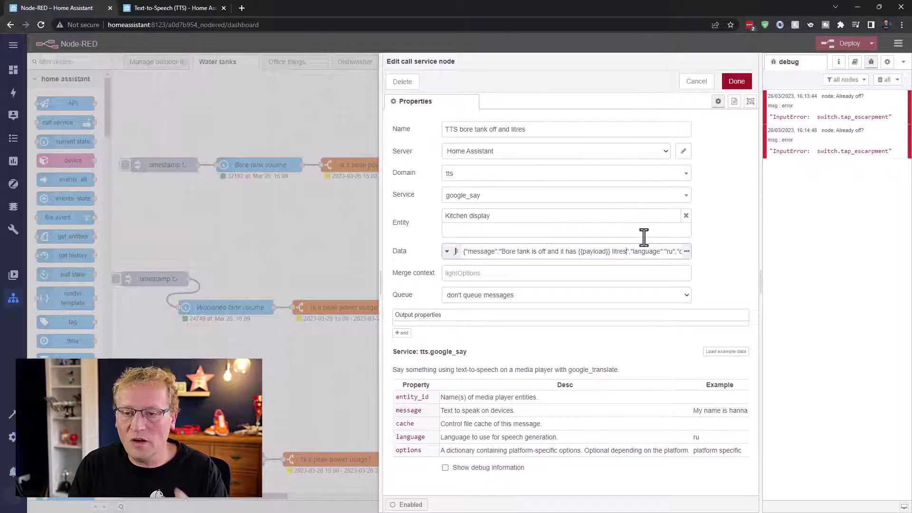
# Change the data's language from ru to en and delete the options entry.
pyautogui.press('End')
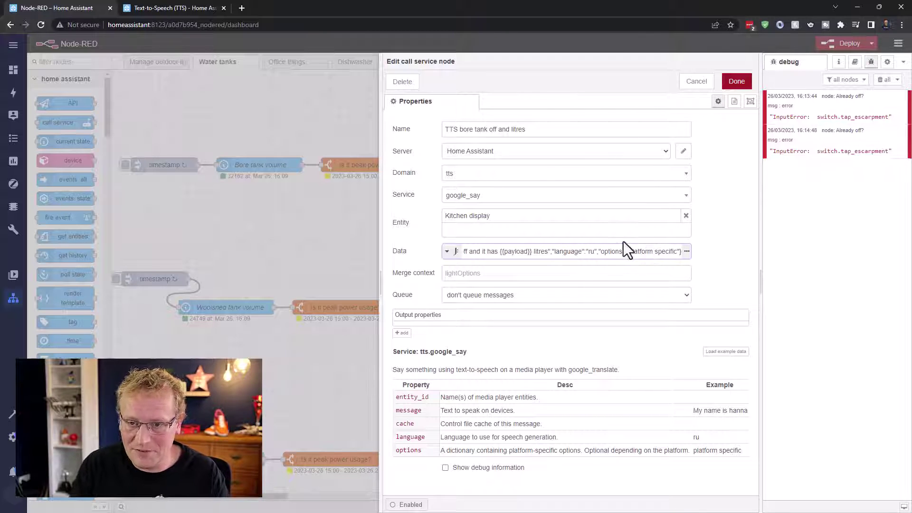
pyautogui.doubleClick(592, 251)
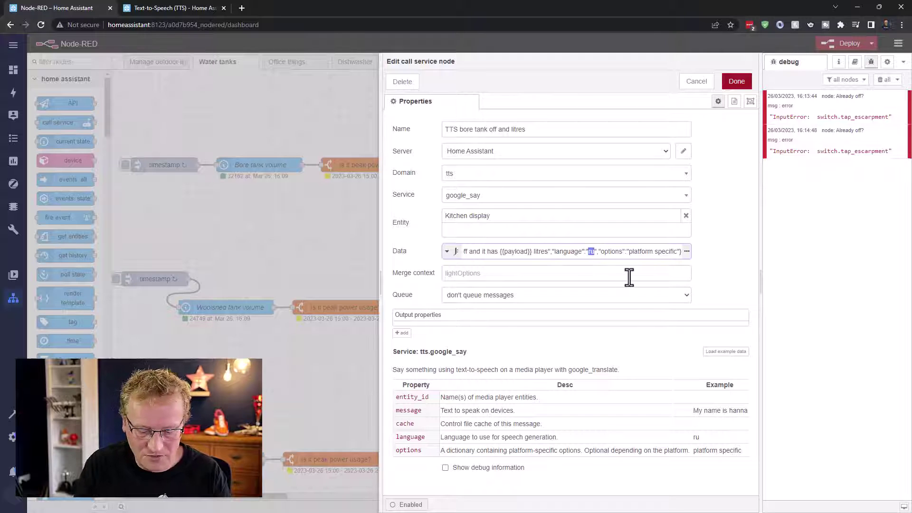
pyautogui.write('en')
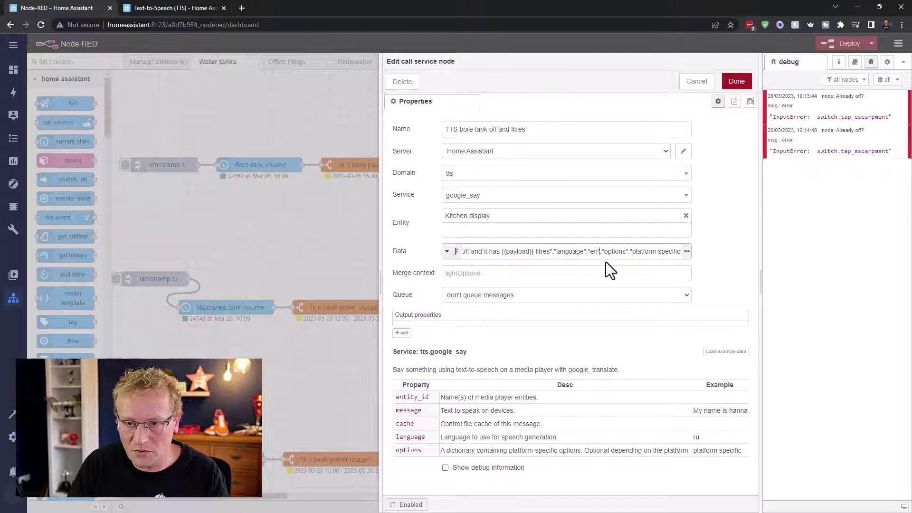
pyautogui.hotkey('shift', 'End')
pyautogui.hotkey('shift', 'Left')
pyautogui.press('Delete')
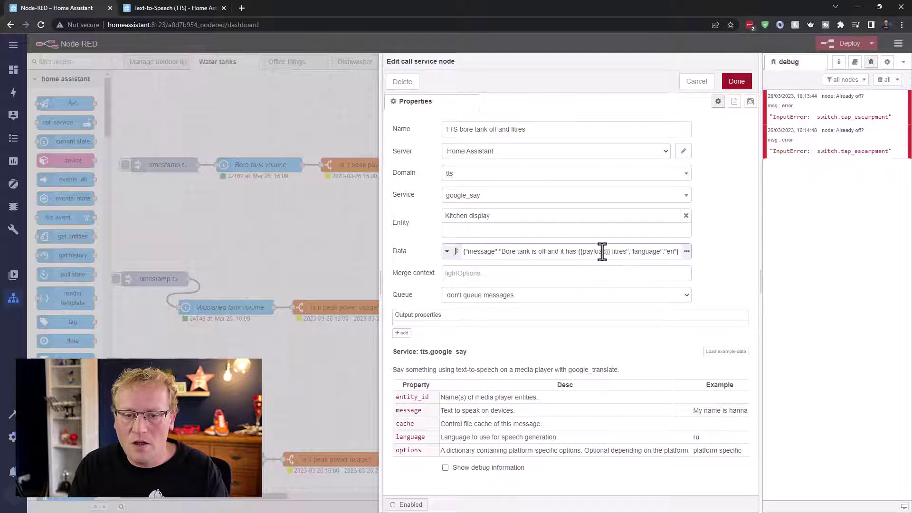
# Add the Office display media player as a second target and set the data type to JSON.
pyautogui.click(514, 232)
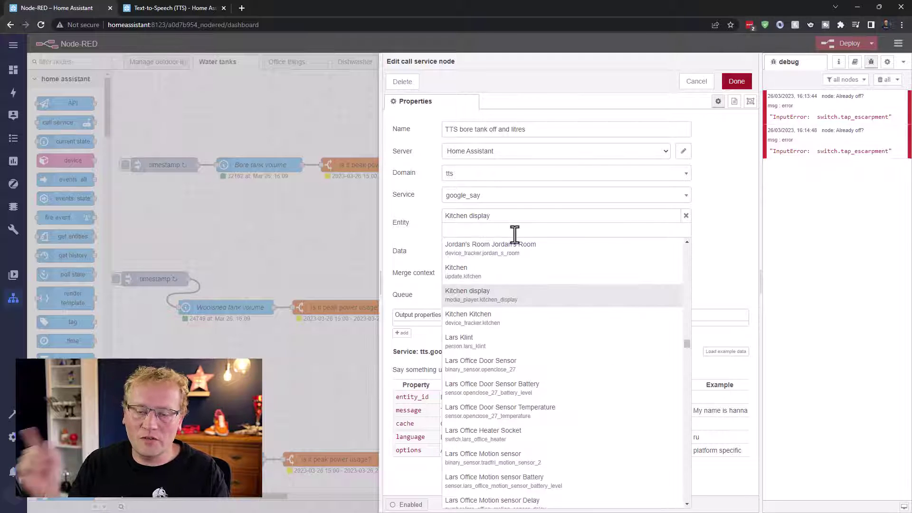
pyautogui.write('office')
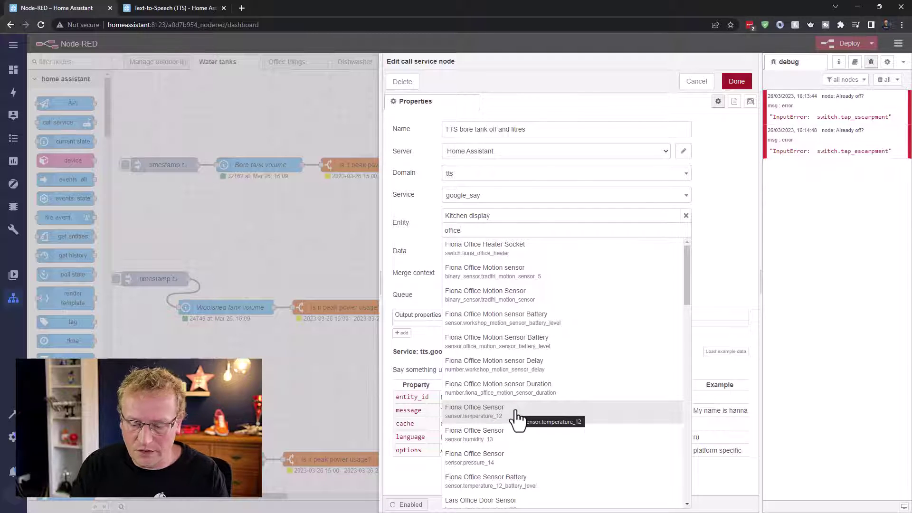
pyautogui.hotkey('ctrl', 'a')
pyautogui.write('media_pla')
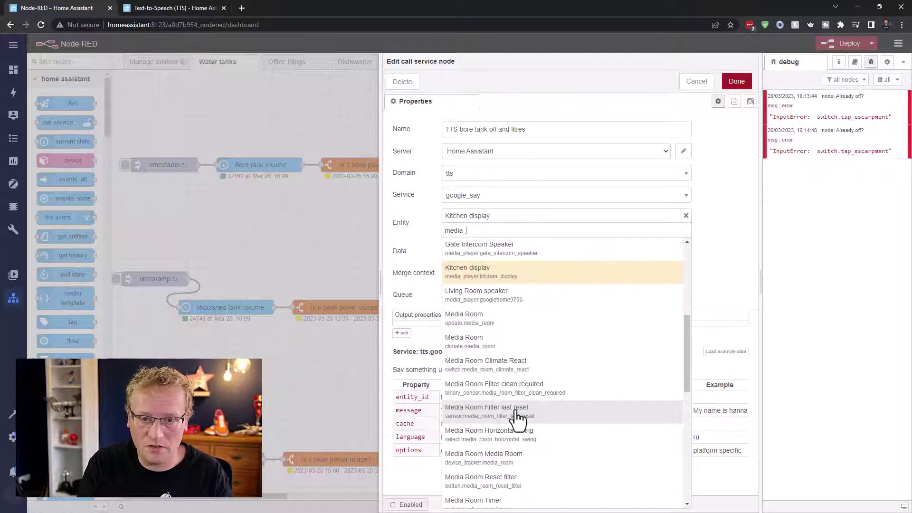
pyautogui.click(484, 347)
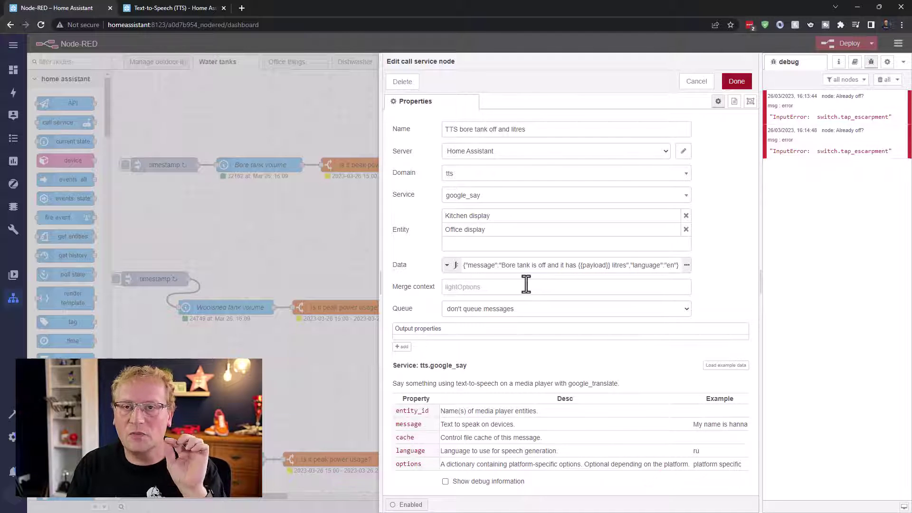
pyautogui.click(447, 265)
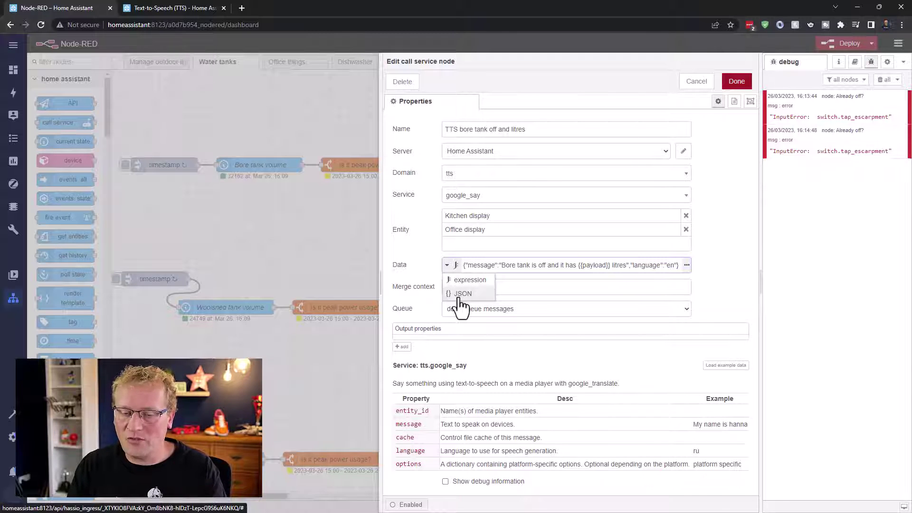
pyautogui.click(461, 294)
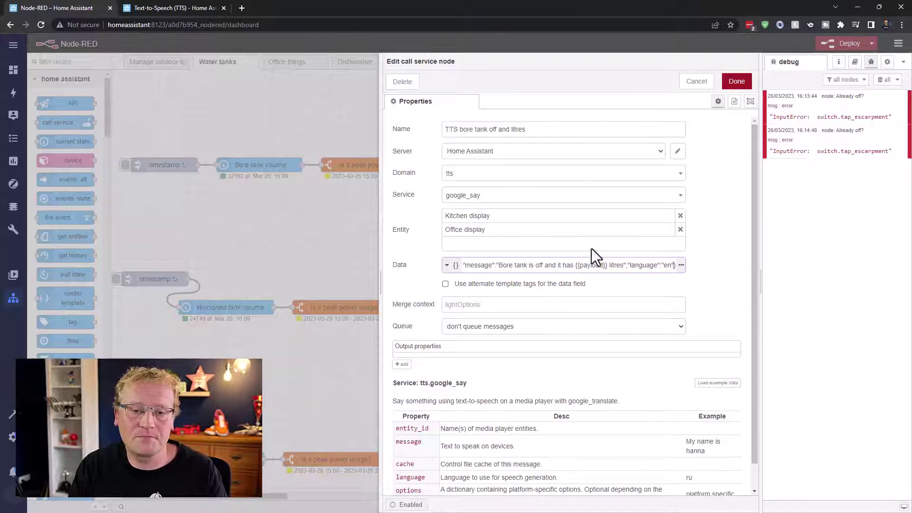
# Save the TTS node, wire Already off? into Get current bore tank litres, and deploy.
pyautogui.click(737, 83)
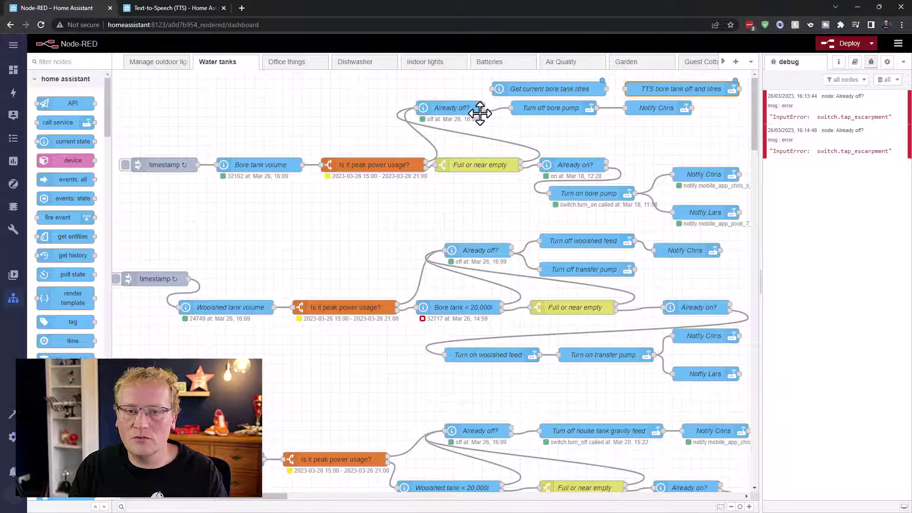
pyautogui.moveTo(487, 110); pyautogui.dragTo(491, 89)
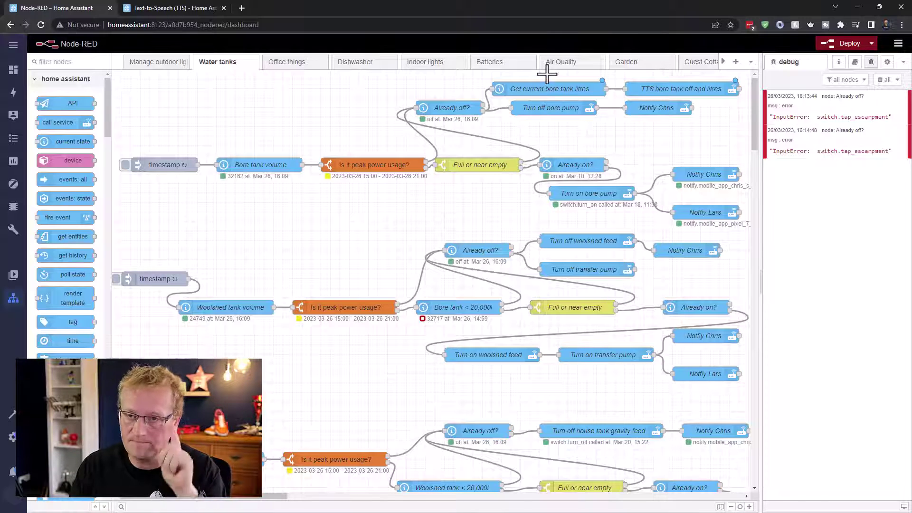
pyautogui.click(831, 43)
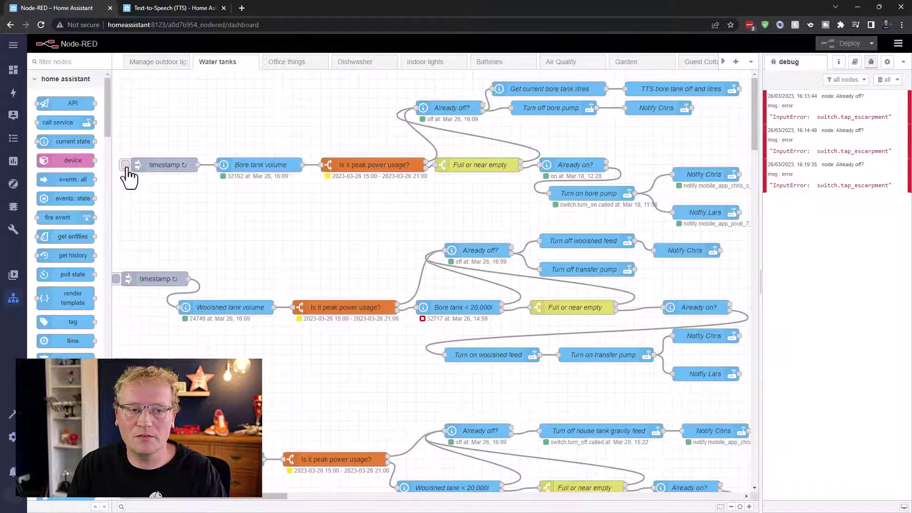
# Trigger the timestamp inject to test the speech, then shift Turn off bore pump and Notify Chris lower.
pyautogui.click(126, 167)
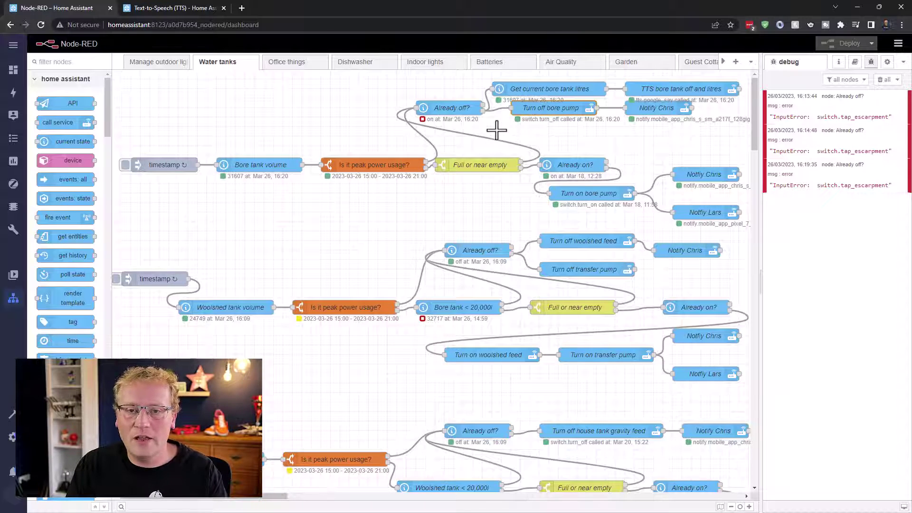
pyautogui.moveTo(501, 134); pyautogui.dragTo(707, 105)
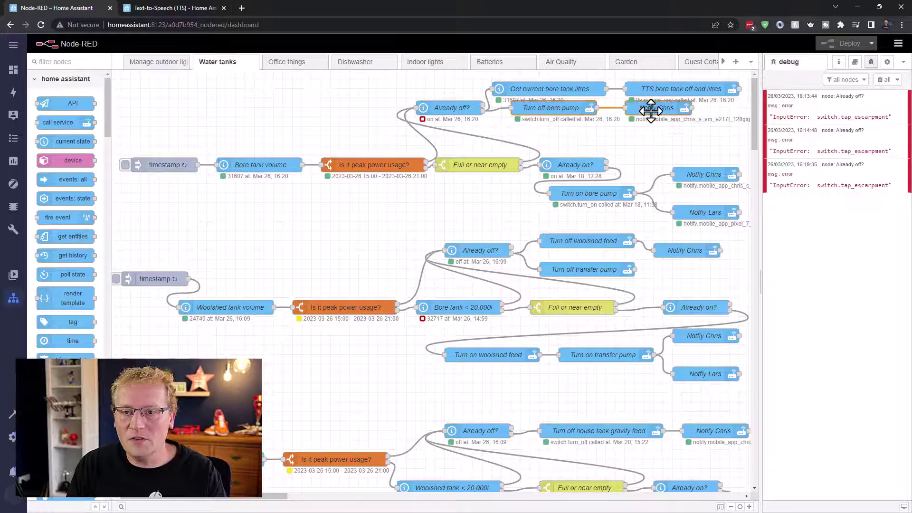
pyautogui.moveTo(651, 108); pyautogui.dragTo(651, 123)
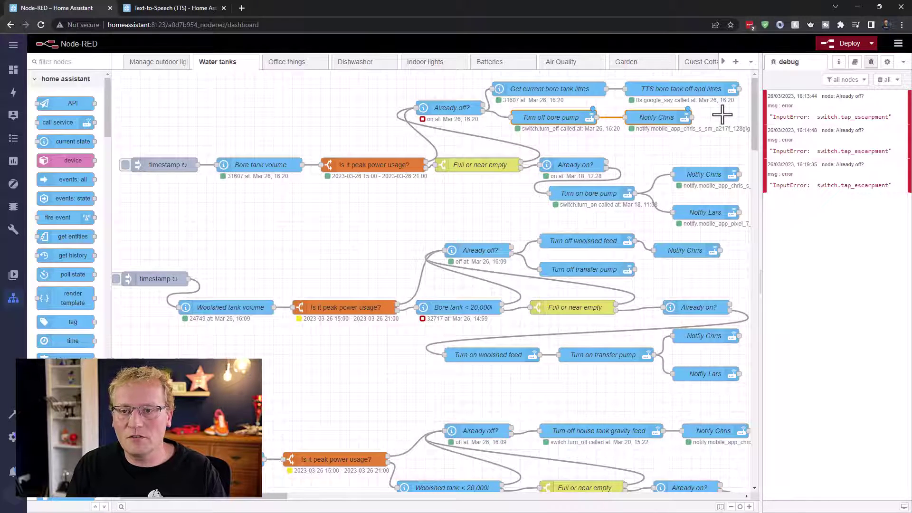
pyautogui.click(722, 114)
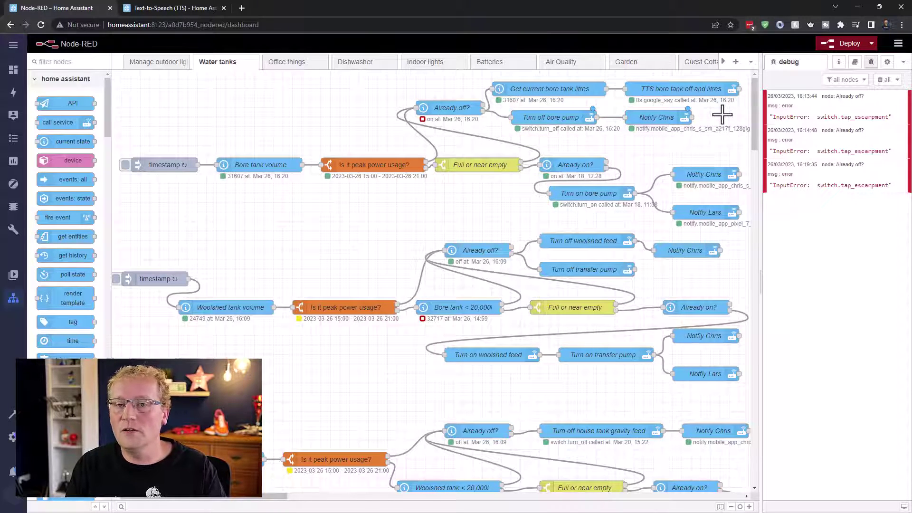